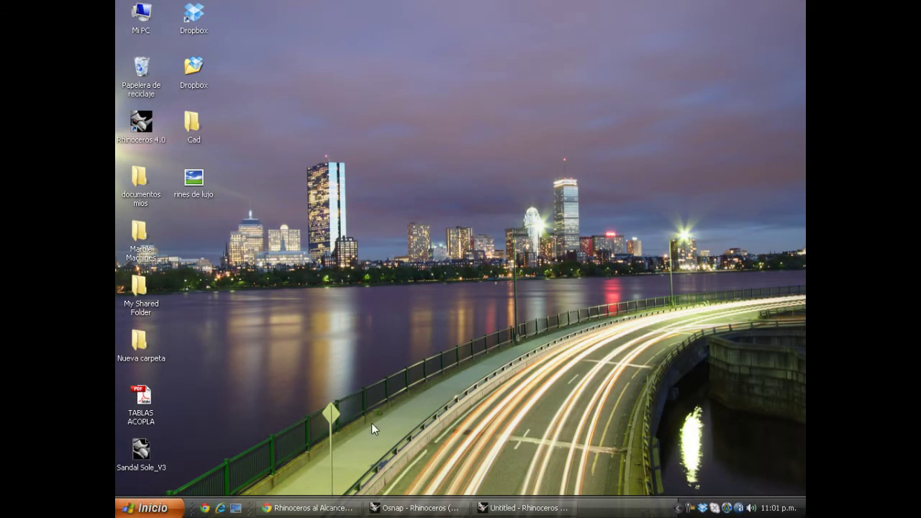
Switch to the Osnap drawing in Rhinoceros and maximize the Top viewport.
left_click(407, 510)
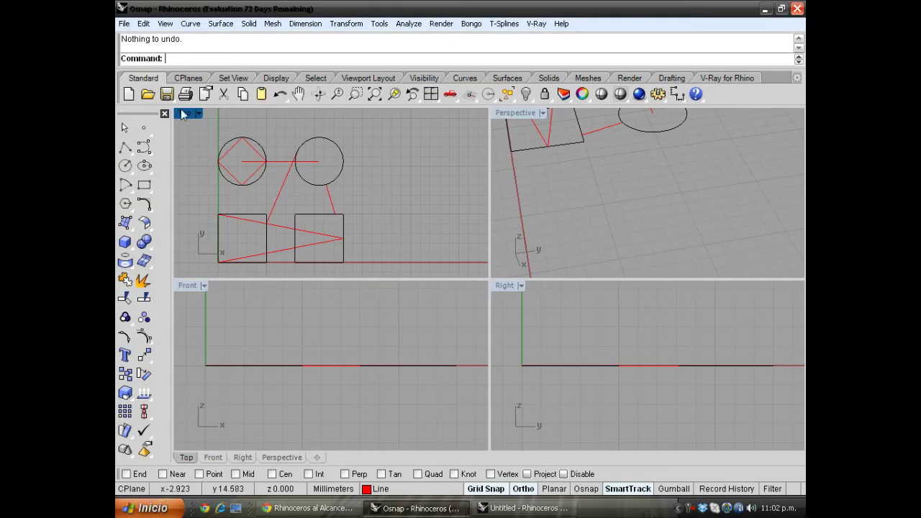
double_click(189, 113)
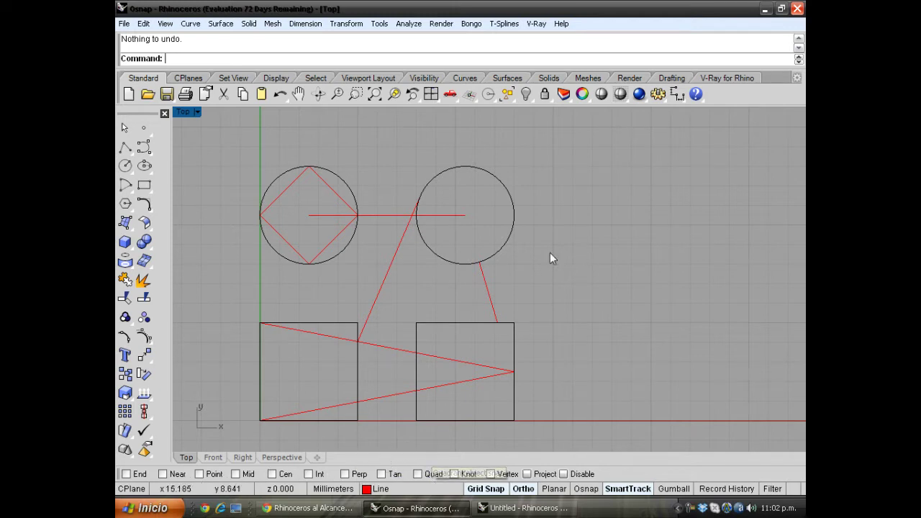
scroll(255, 391, "up", 1)
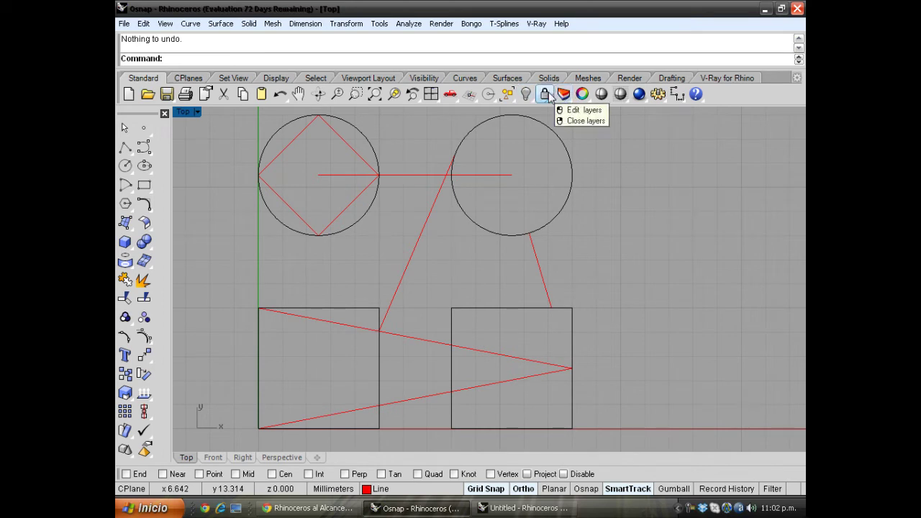
Draw a circle centred at 20,10 with a radius of 5 mm.
left_click(127, 167)
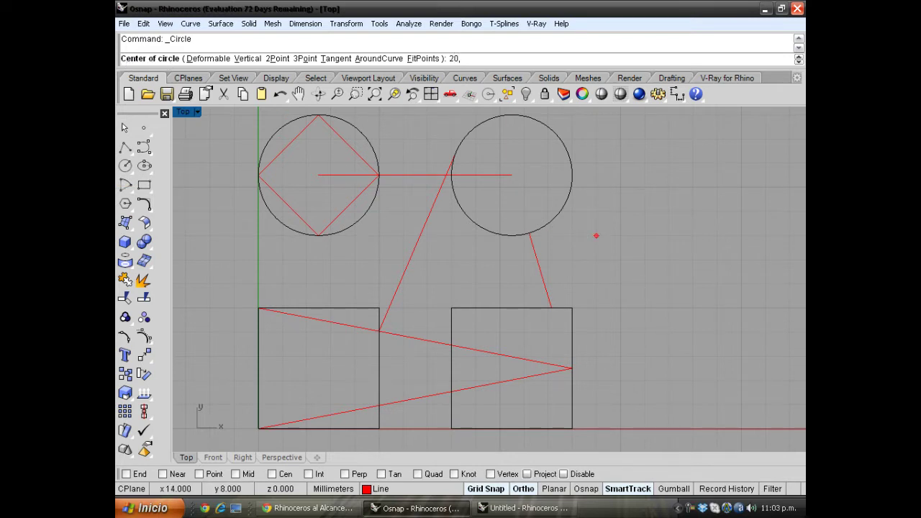
type("0")
key("Return")
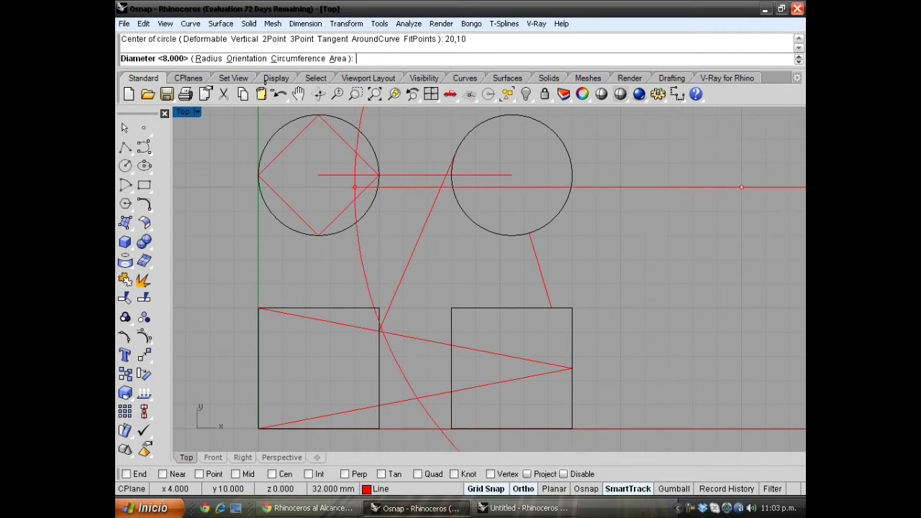
left_click(205, 59)
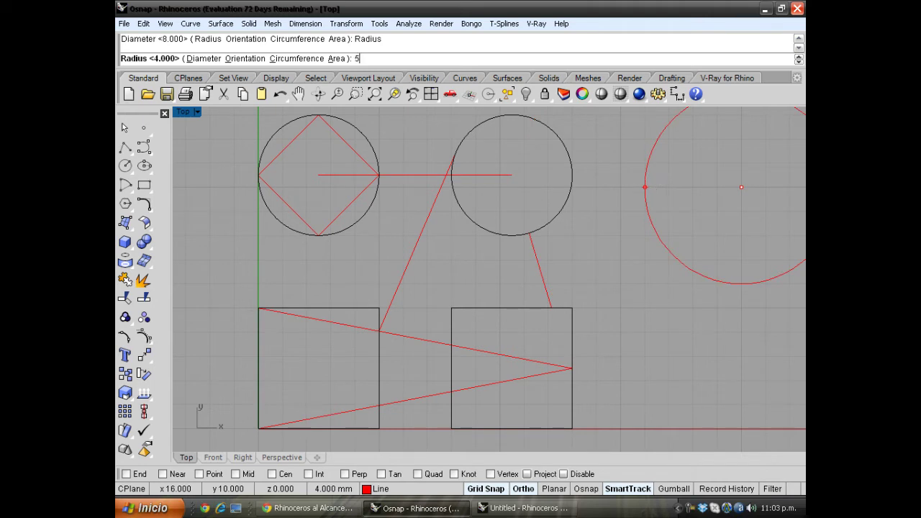
key("Return")
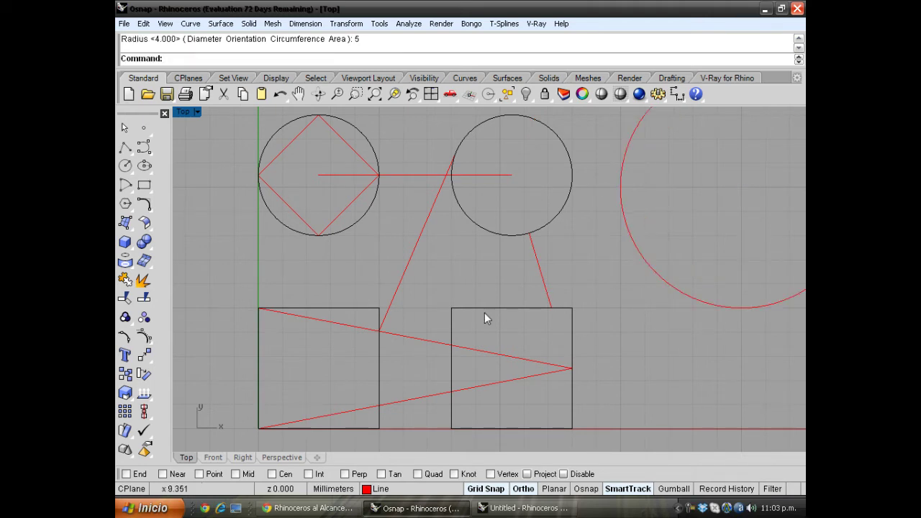
scroll(484, 312, "down", 2)
scroll(568, 267, "up", 1)
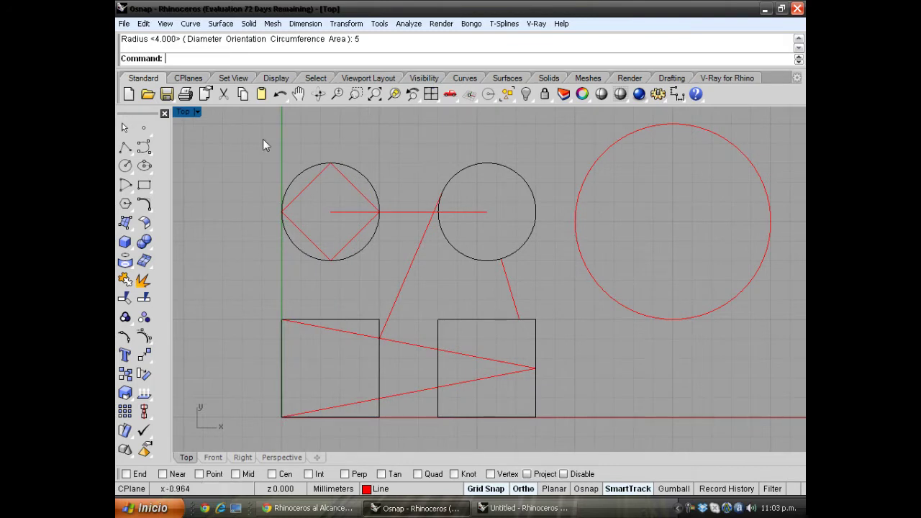
Draw a two-point circle with its diameter running from the second square's lower outer corner at 13,0 to 16,0.
left_click(126, 166)
left_click(125, 167)
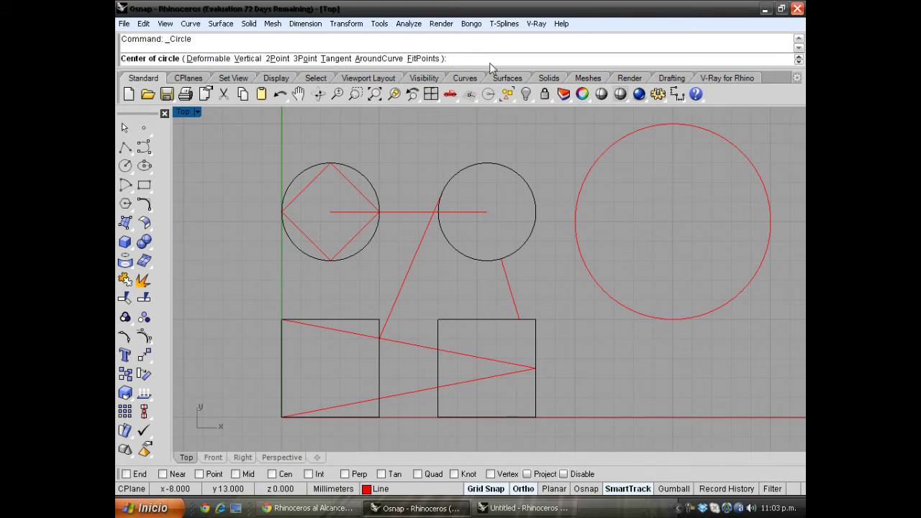
left_click(285, 61)
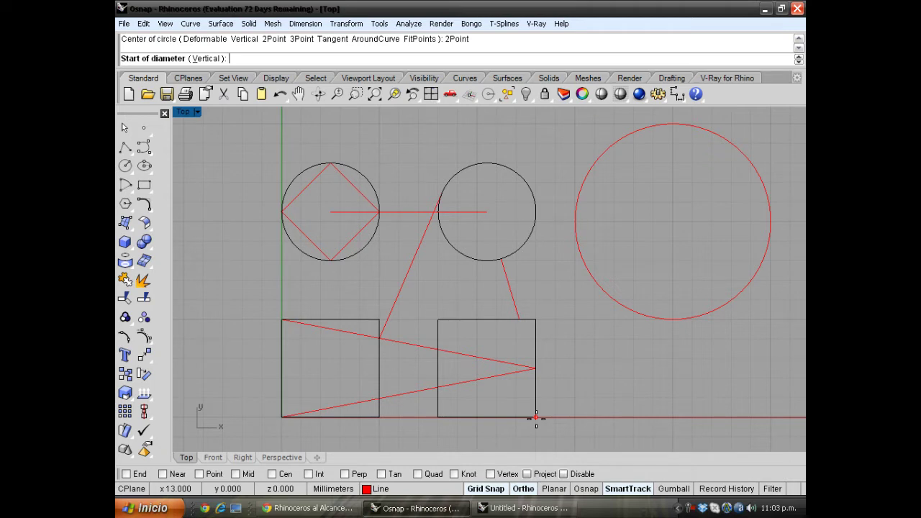
left_click(536, 418)
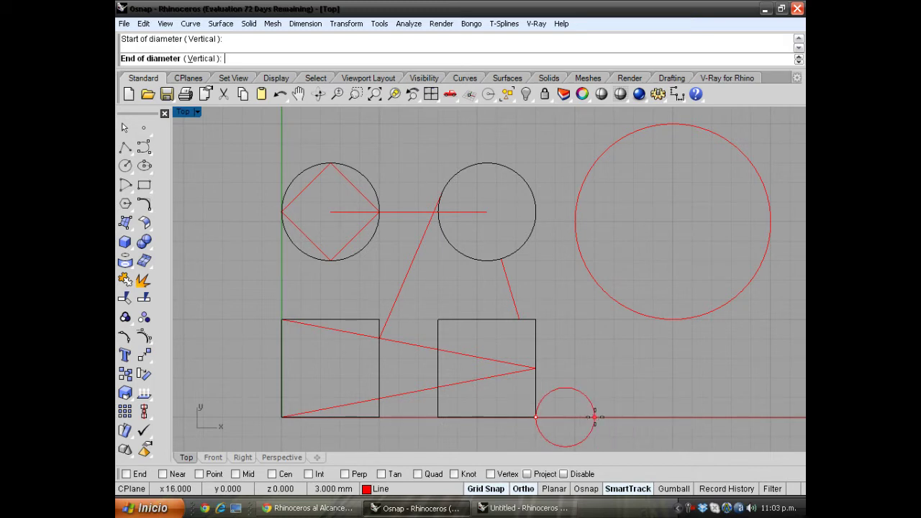
left_click(594, 417)
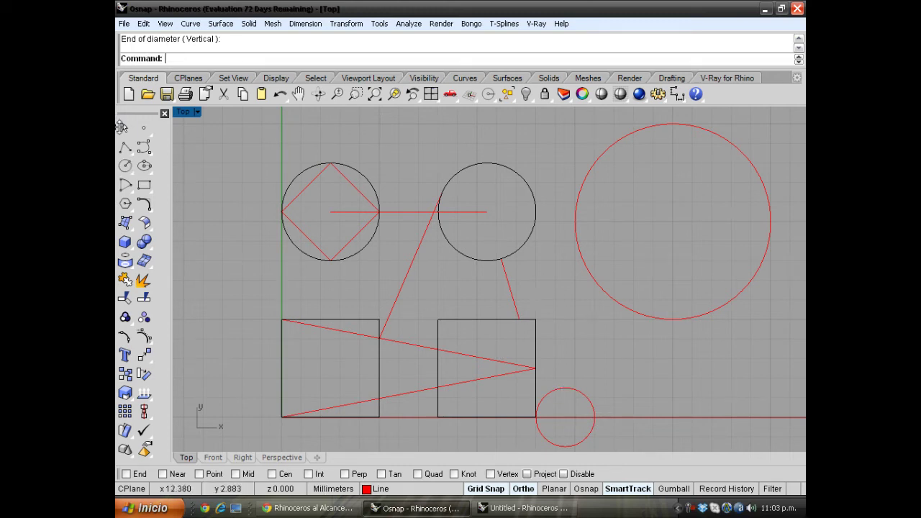
Draw a circle centred at 20,3 with a diameter of 3 mm.
left_click(124, 171)
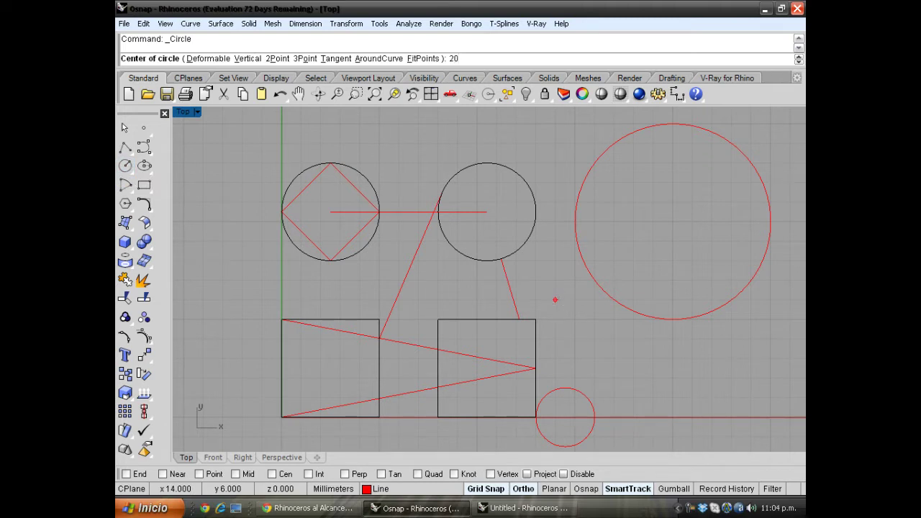
type("20,3")
key("Return")
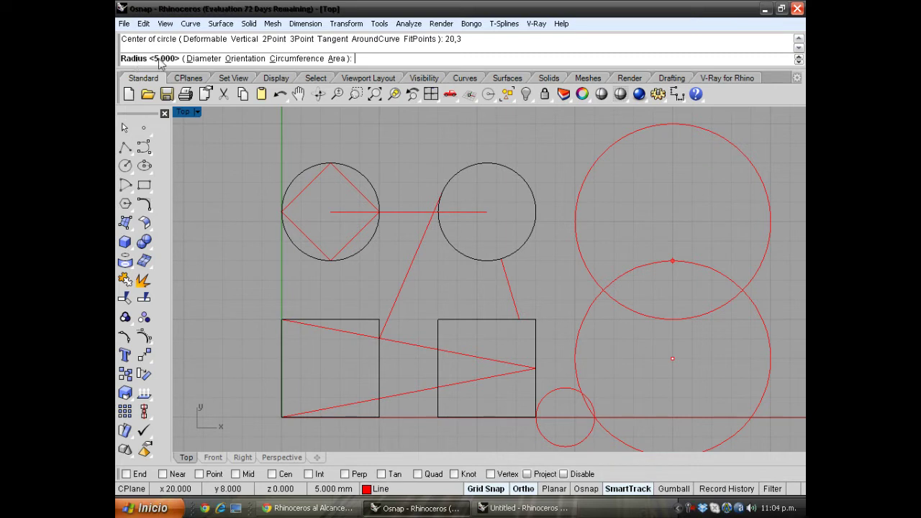
left_click(204, 59)
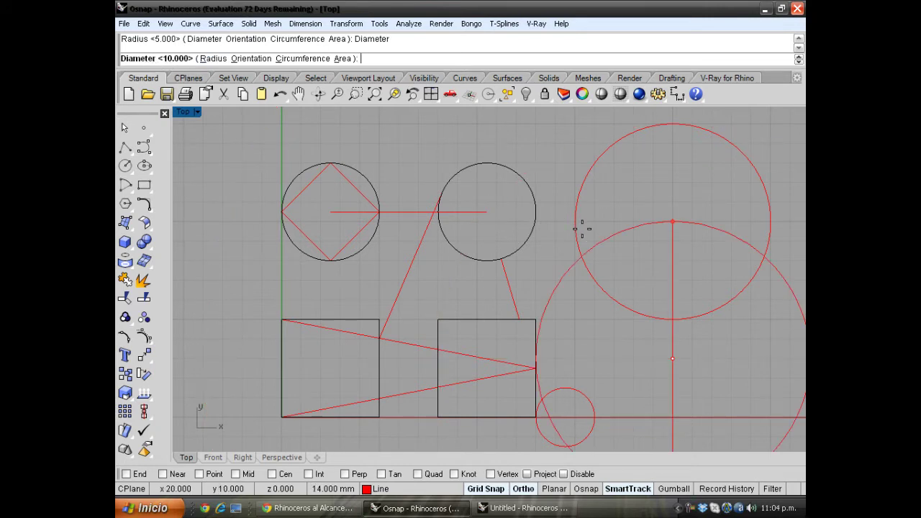
type("3")
key("Return")
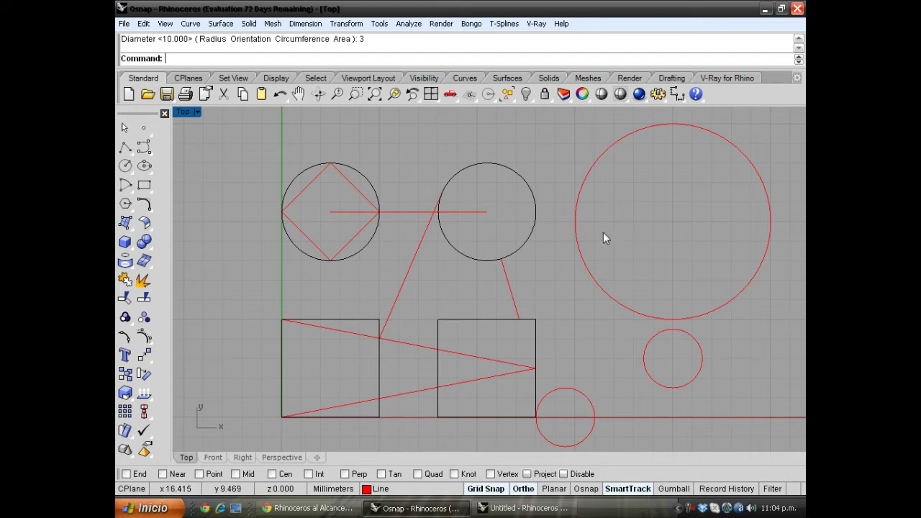
Enable the End object snap and draw a three-point circle through the corners of the square at the origin.
left_click(125, 167)
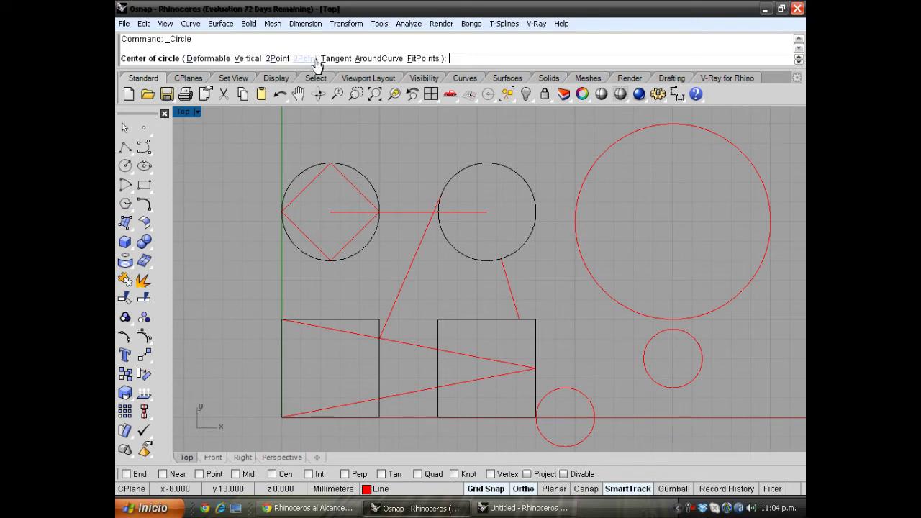
left_click(304, 59)
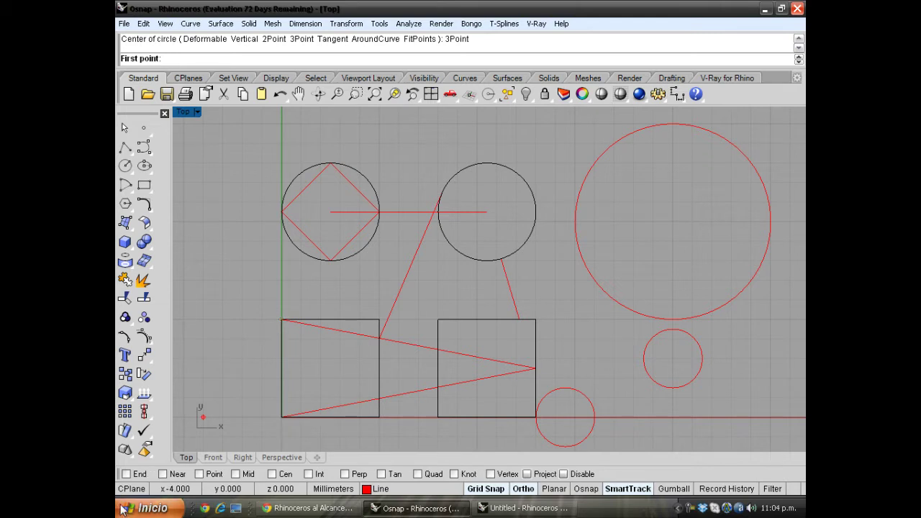
left_click(126, 474)
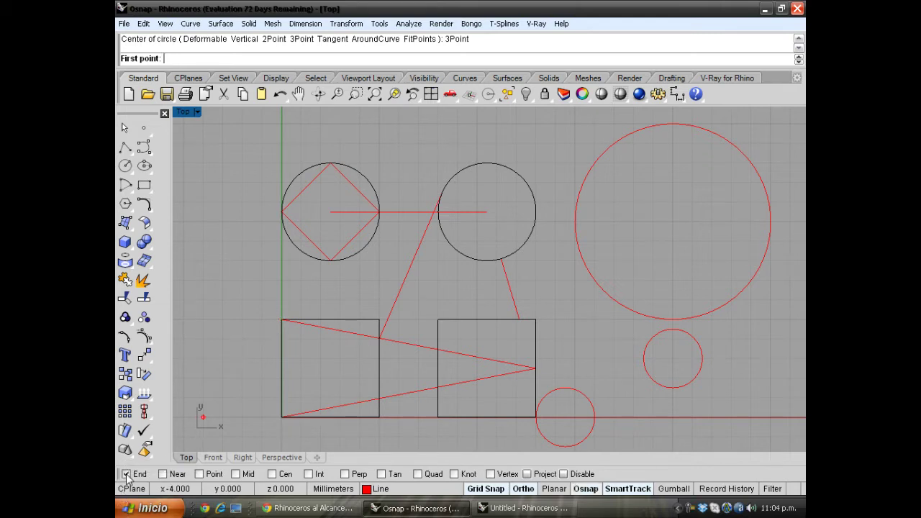
left_click(282, 320)
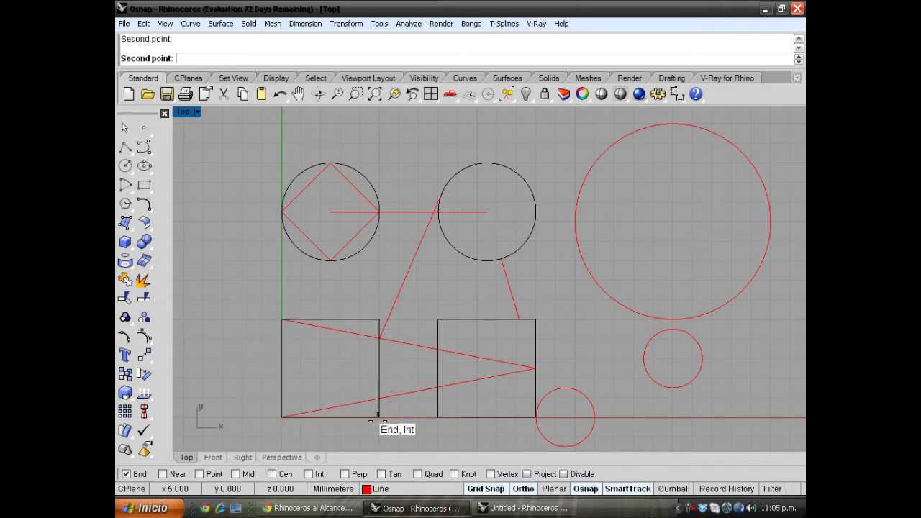
left_click(380, 417)
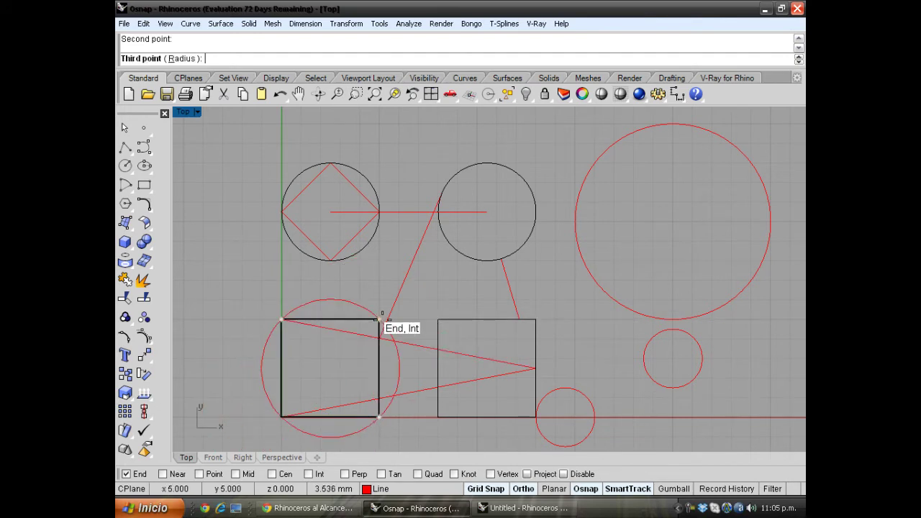
left_click(380, 319)
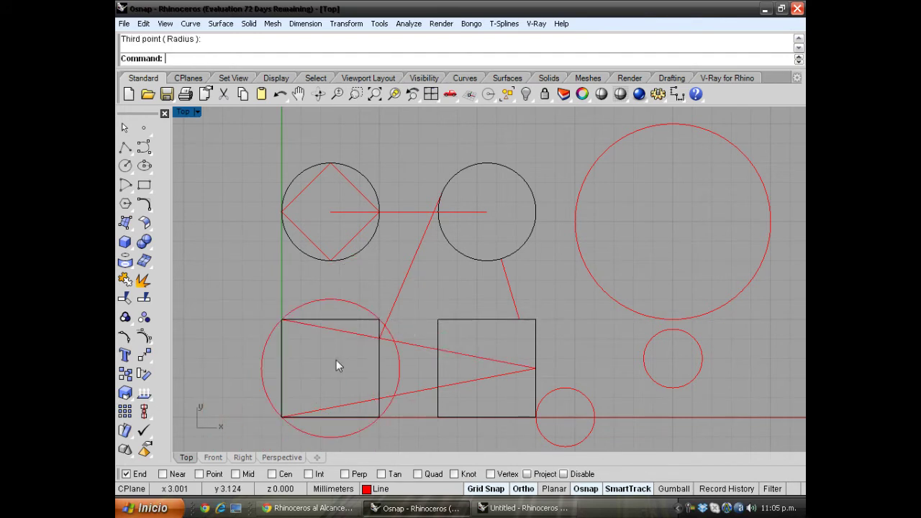
scroll(263, 439, "up", 3)
scroll(264, 437, "up", 2)
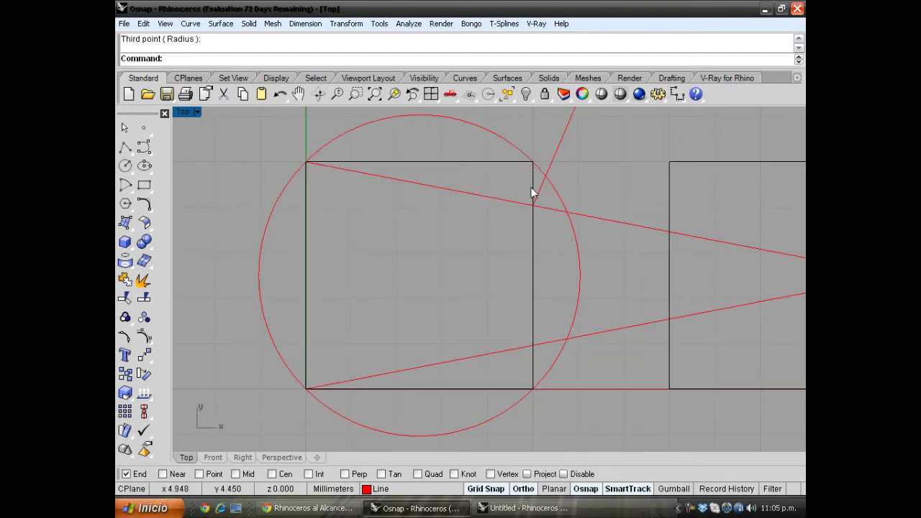
scroll(286, 305, "down", 5)
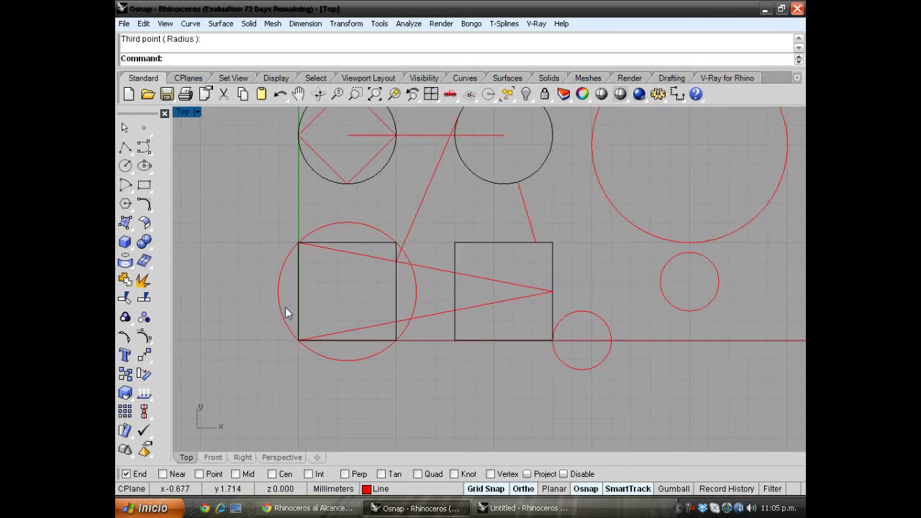
scroll(285, 307, "down", 1)
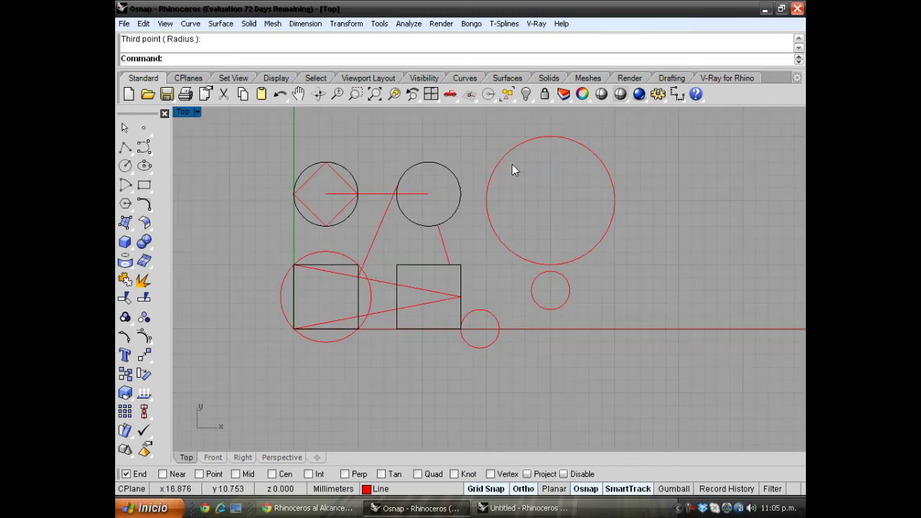
scroll(513, 169, "up", 1)
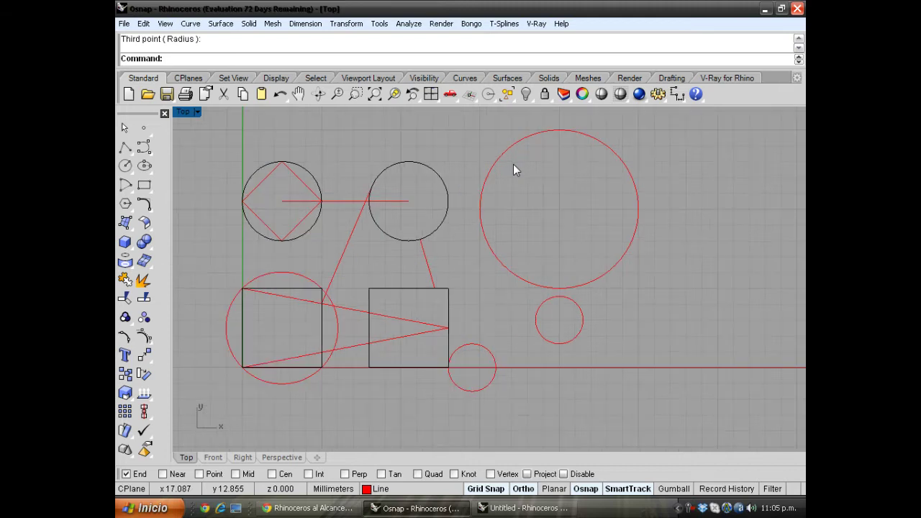
Draw a circle of radius 1.5 mm tangent to the large red circle and the neighbouring black circle, using the tangent, tangent, radius method.
left_click(125, 169)
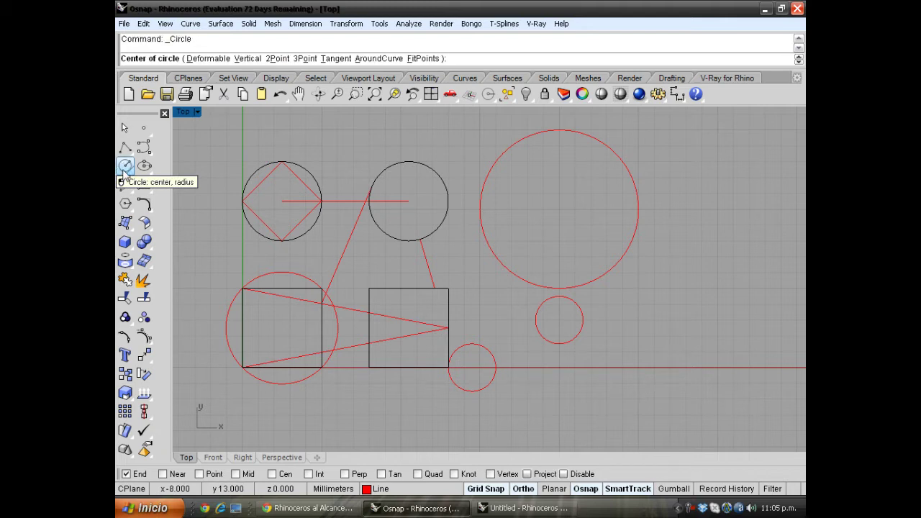
left_click(125, 170)
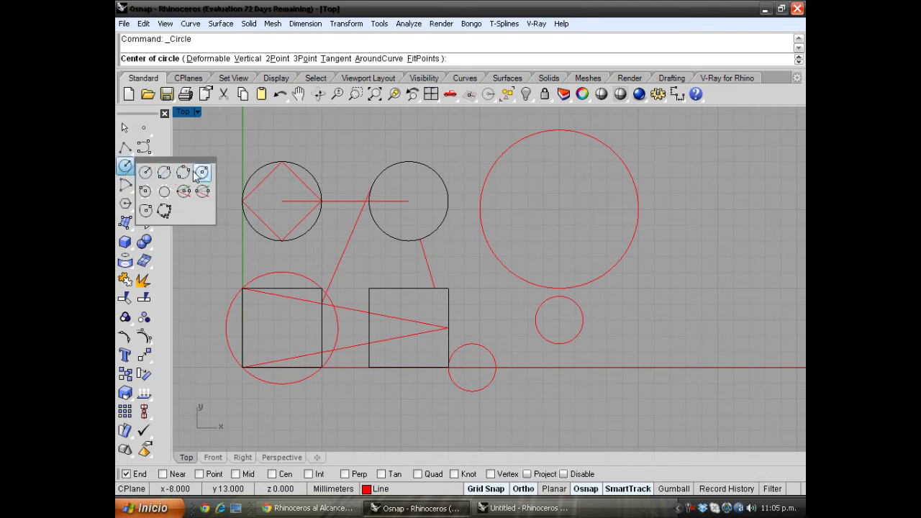
left_click(149, 194)
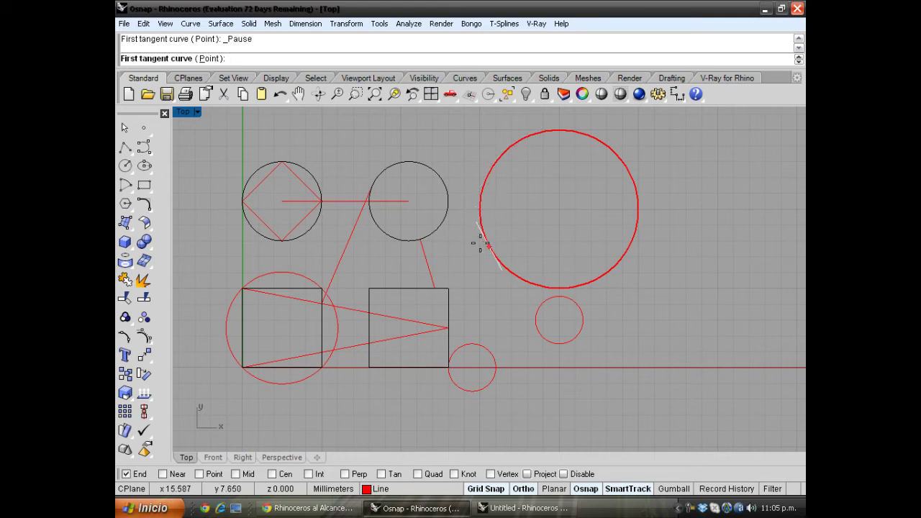
key("alt")
left_click(502, 154)
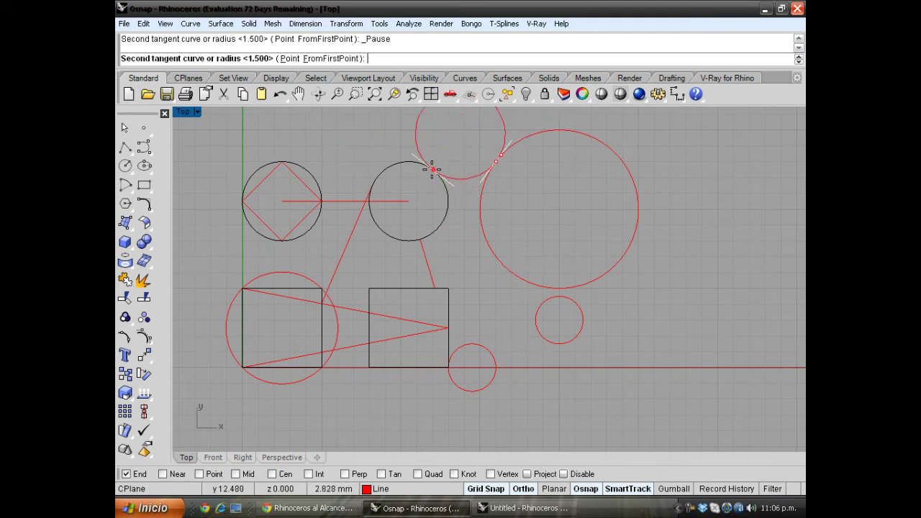
left_click(431, 169)
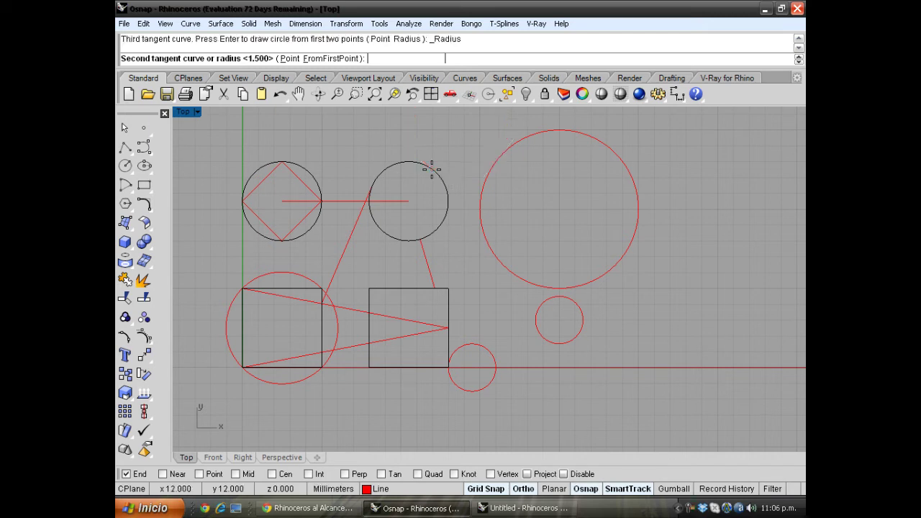
left_click(457, 143)
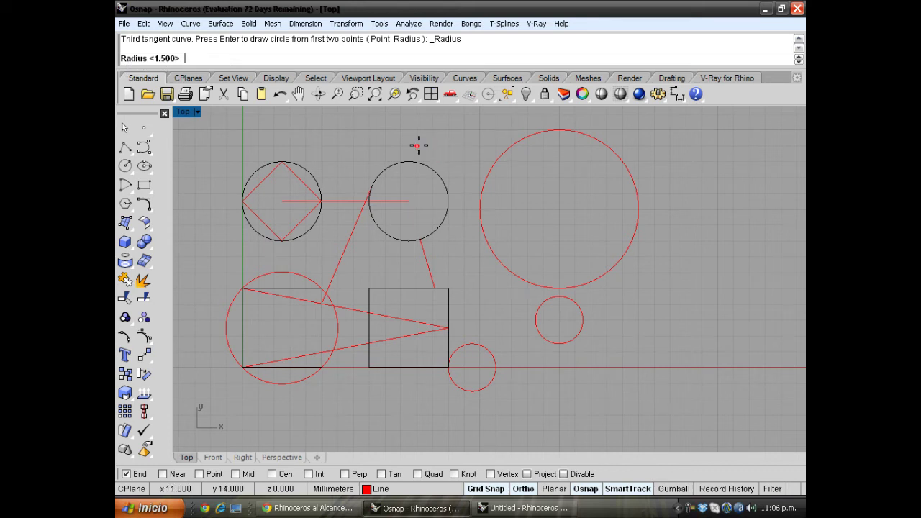
key("Return")
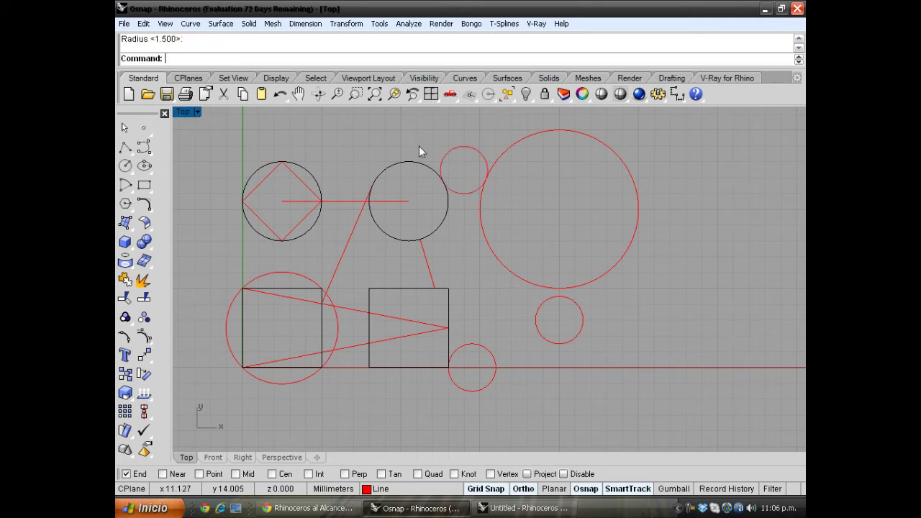
scroll(461, 143, "up", 5)
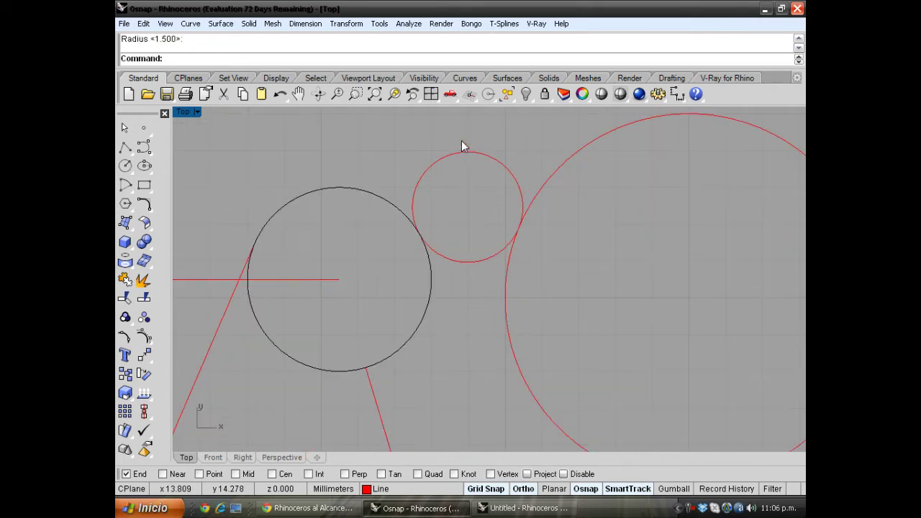
scroll(464, 146, "up", 1)
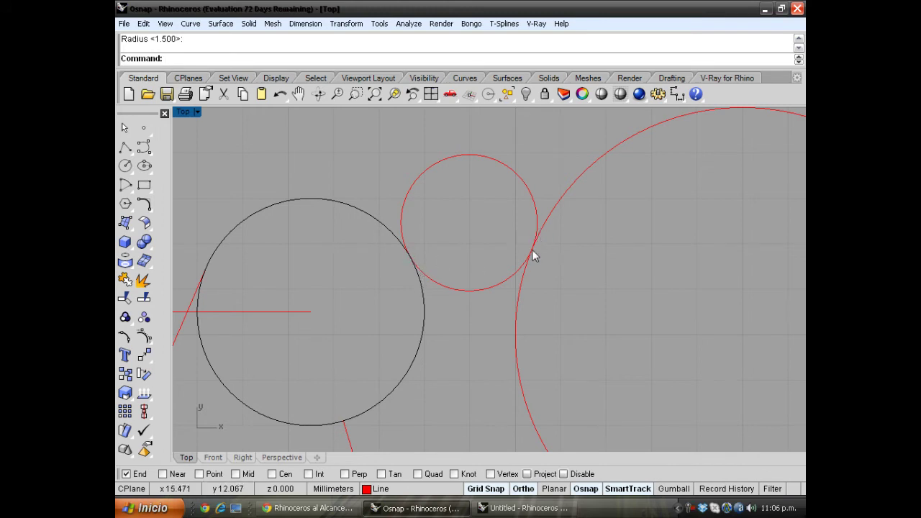
Draw a vertical circle centred at 25,10 on the large red circle's edge, passing through that circle's centre at 20,10.
scroll(521, 224, "down", 5)
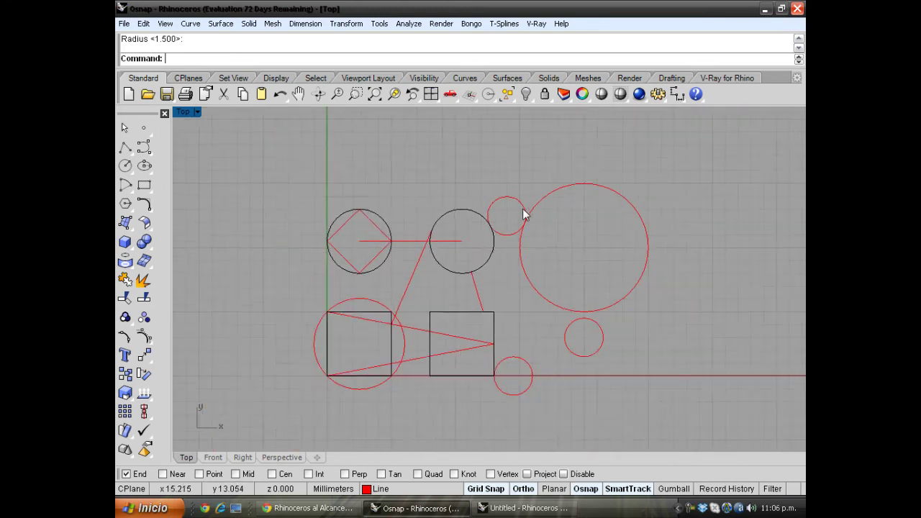
scroll(490, 272, "up", 1)
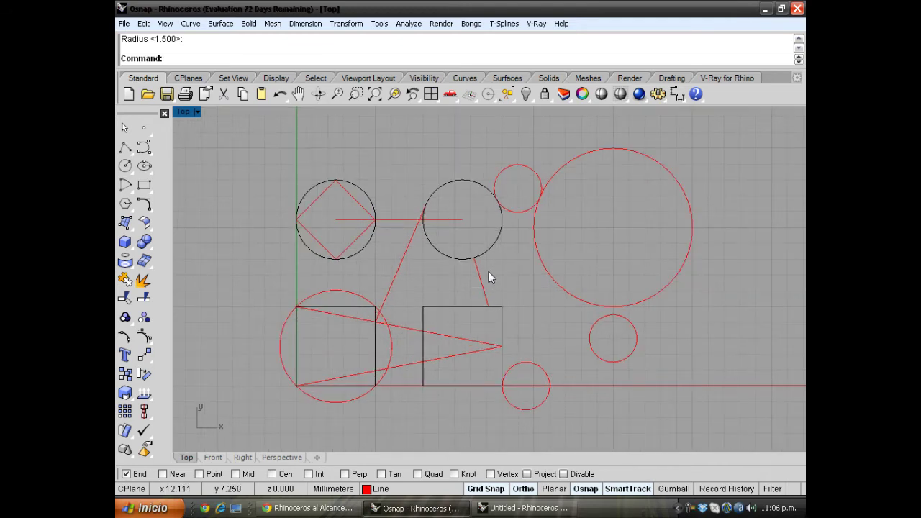
left_click(125, 170)
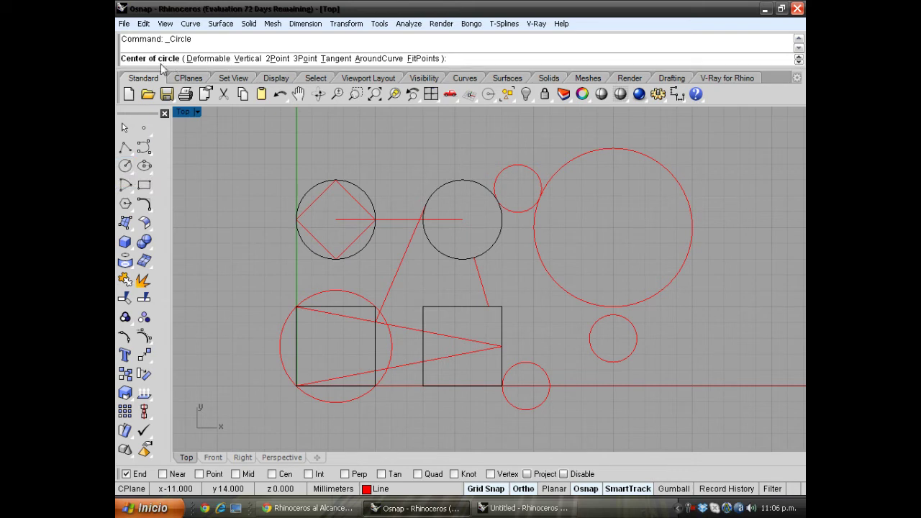
left_click(244, 59)
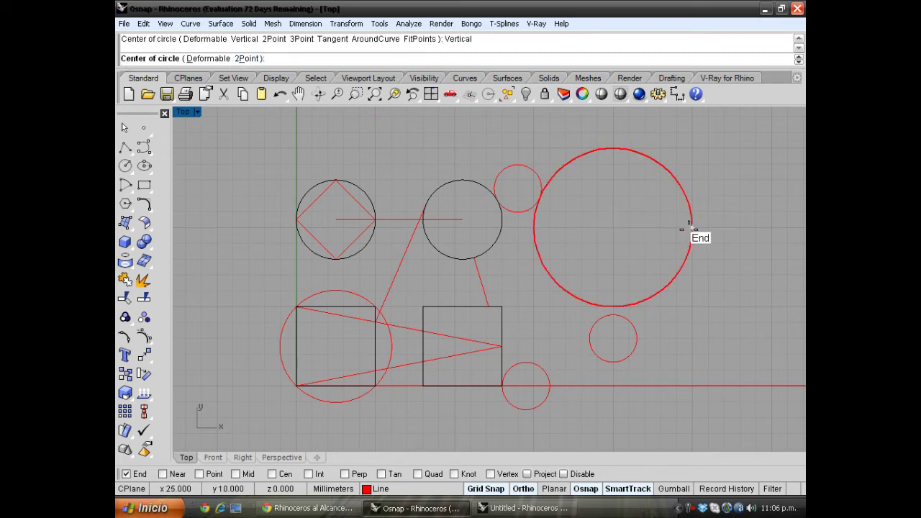
left_click(611, 228)
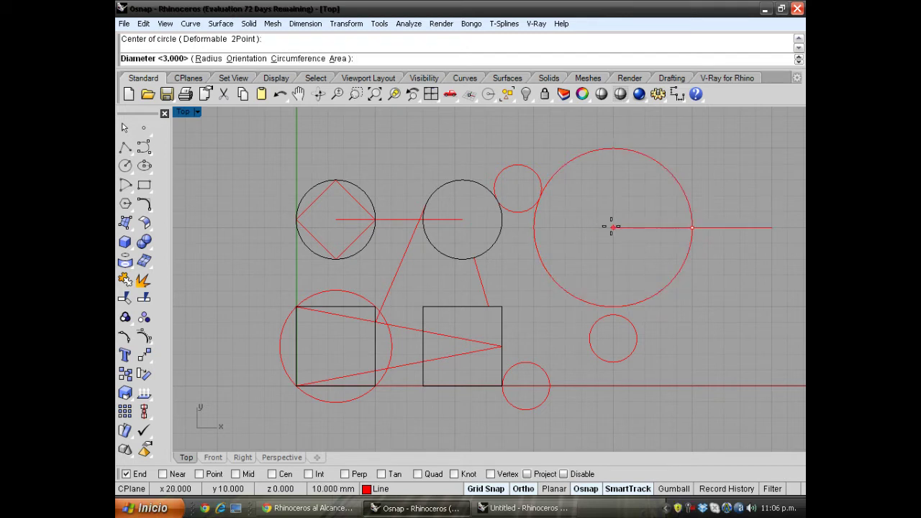
key("Escape")
scroll(531, 239, "down", 1)
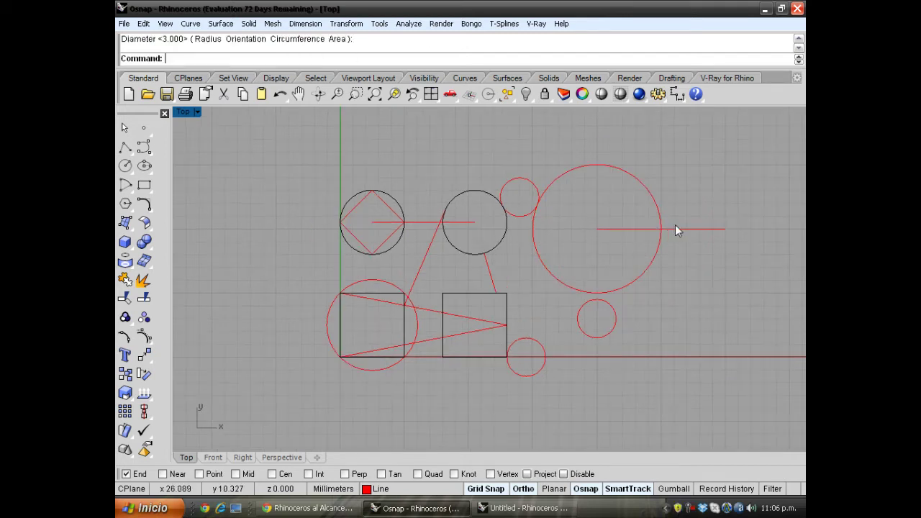
Select the vertical circle and examine its orientation relative to the flat circles in the four-viewport layout and the Perspective view.
scroll(711, 228, "up", 2)
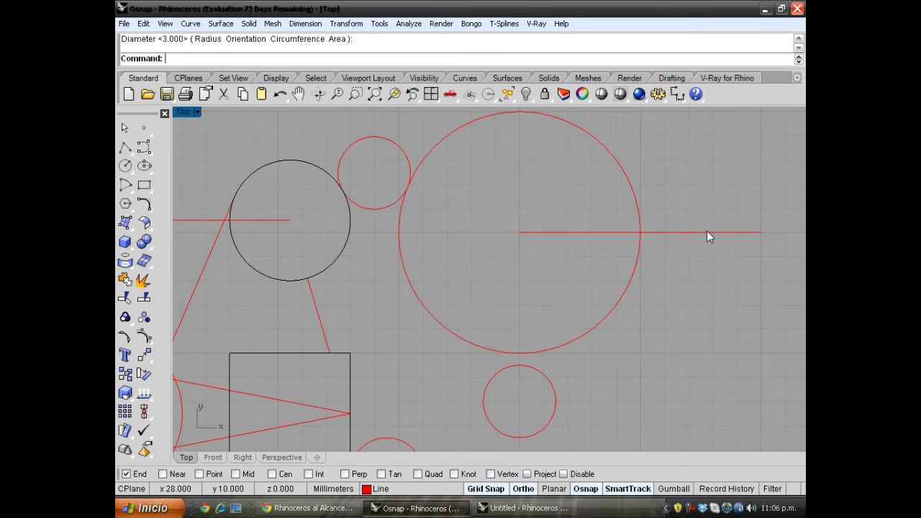
left_click(706, 232)
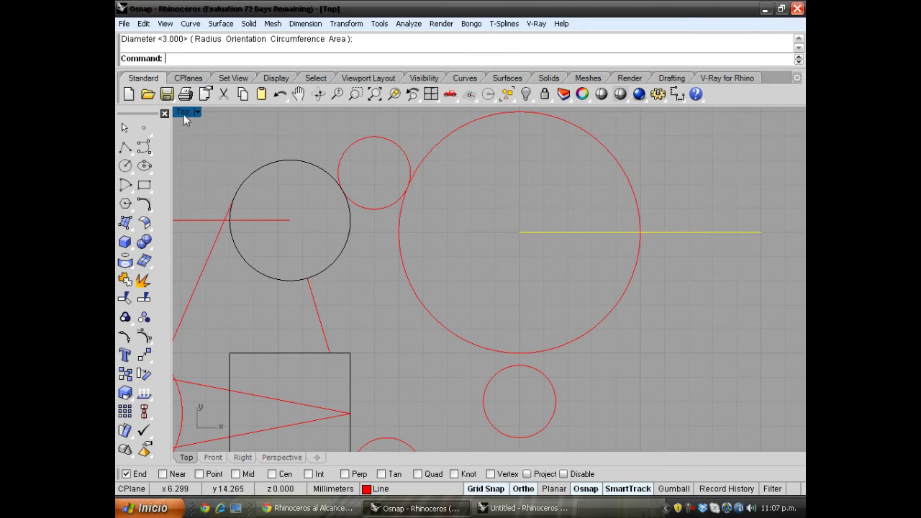
double_click(183, 113)
left_click(691, 213)
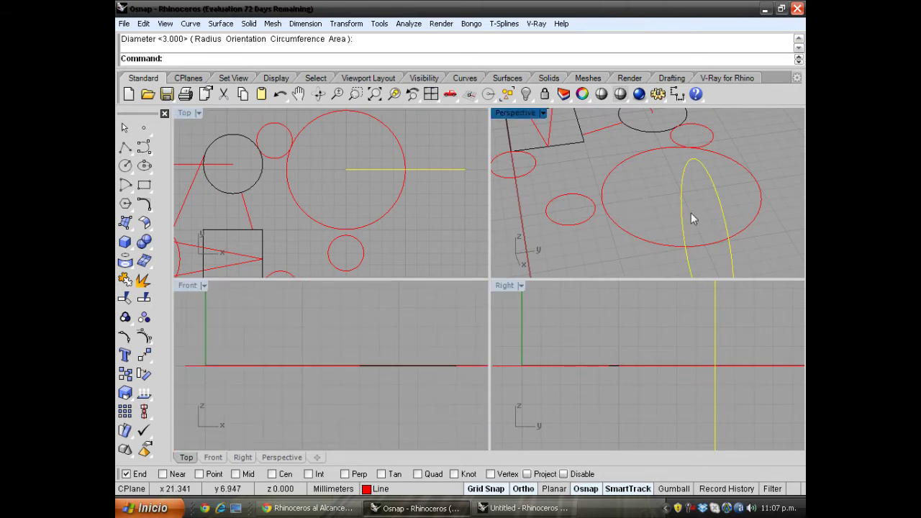
right_click_drag(691, 213, 711, 204)
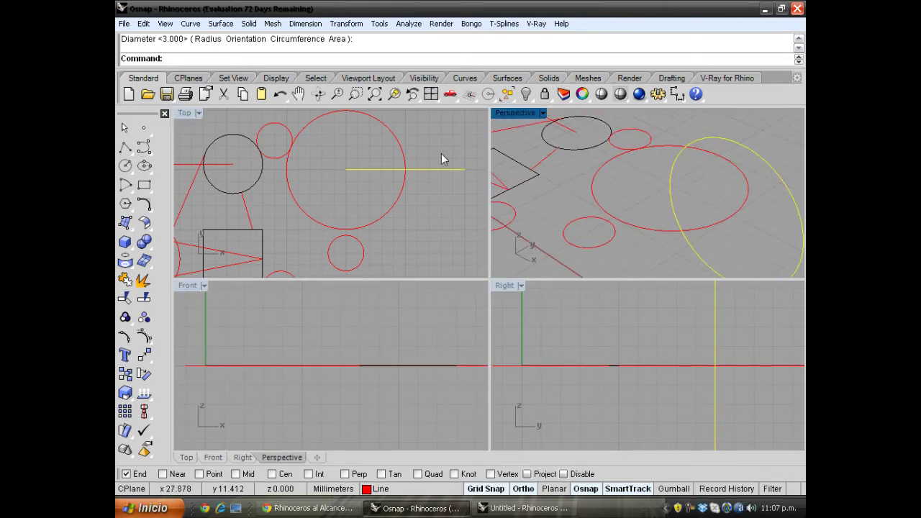
scroll(444, 157, "up", 2)
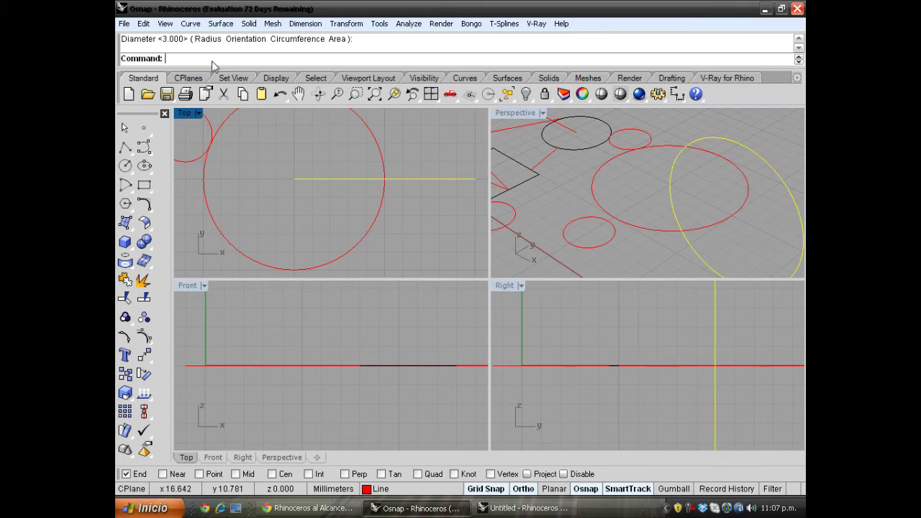
left_click(626, 182)
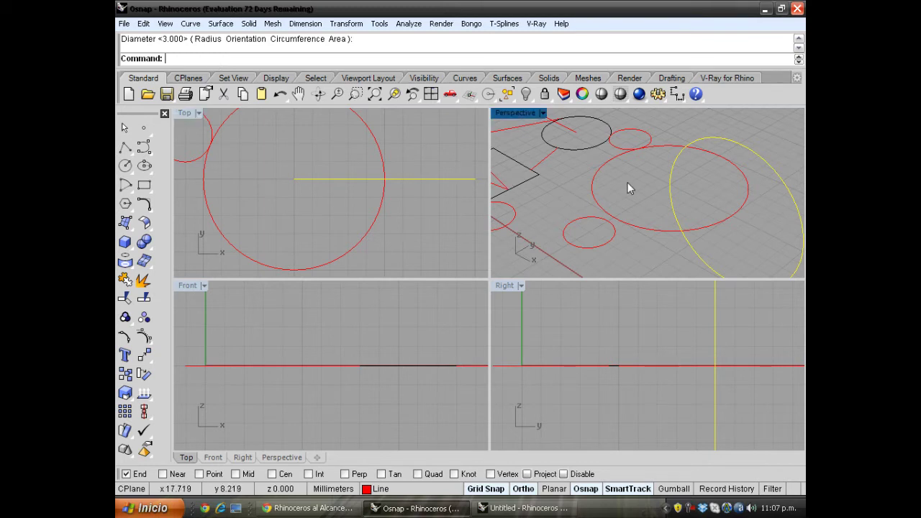
scroll(627, 183, "down", 2)
right_click_drag(631, 178, 610, 172)
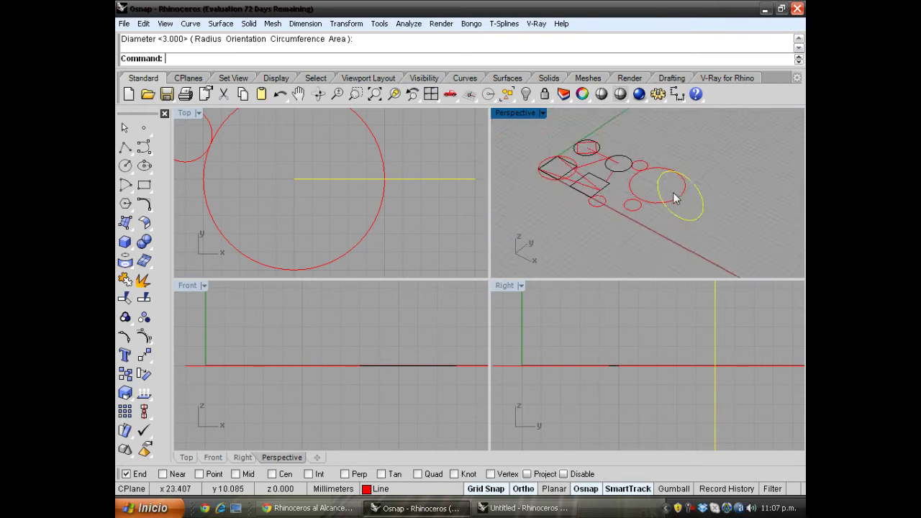
scroll(560, 146, "up", 2)
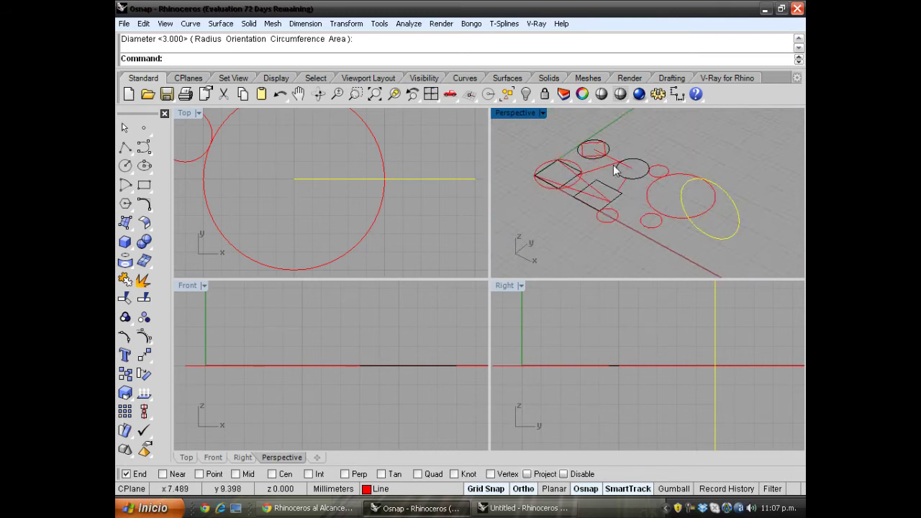
Switch to the Untitled document and start a polyline at the origin in the Top view with a 15 cm edge along positive Y.
left_click(503, 509)
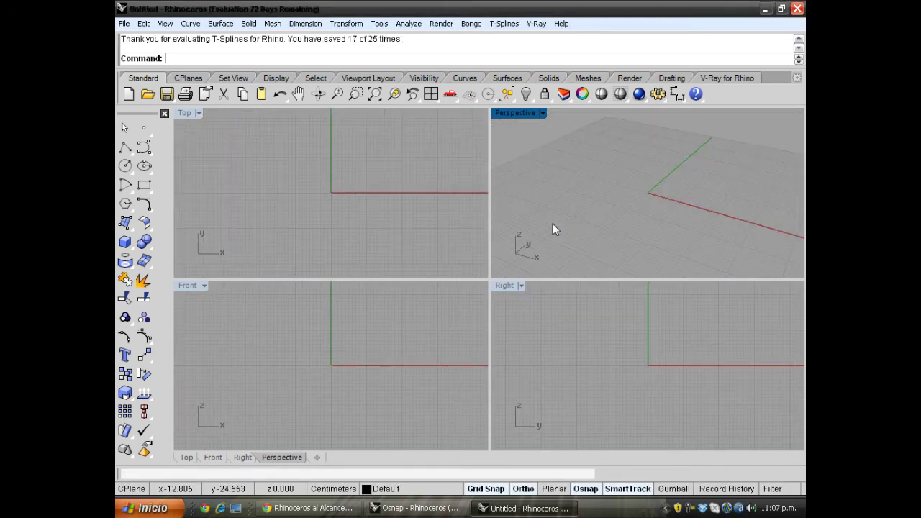
left_click(355, 201)
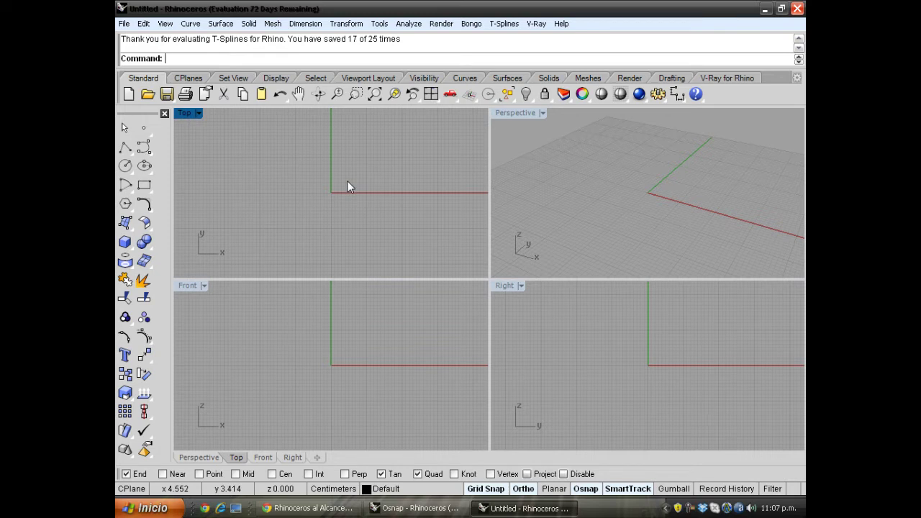
left_click(126, 149)
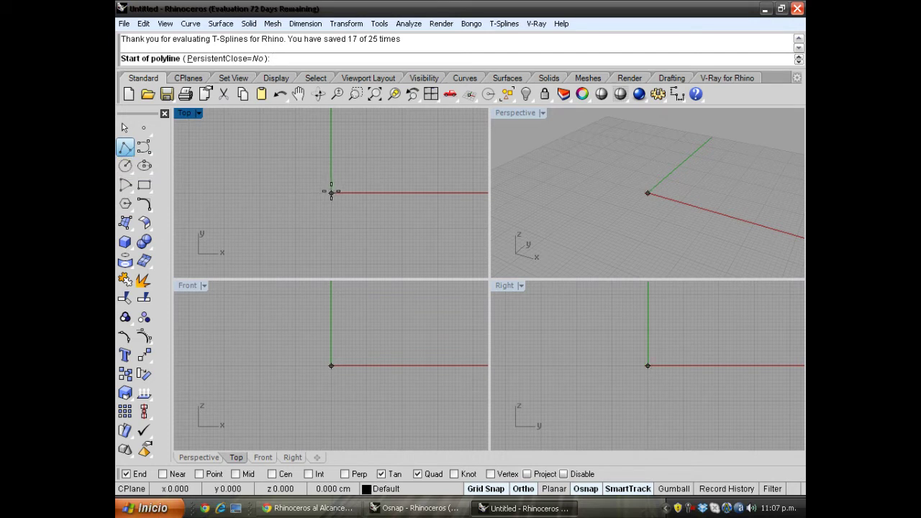
left_click(331, 192)
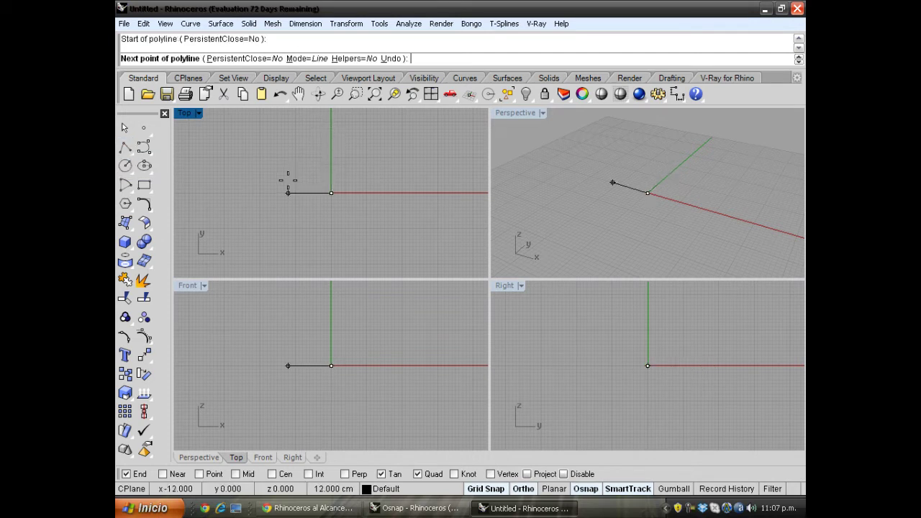
type("15")
key("Return")
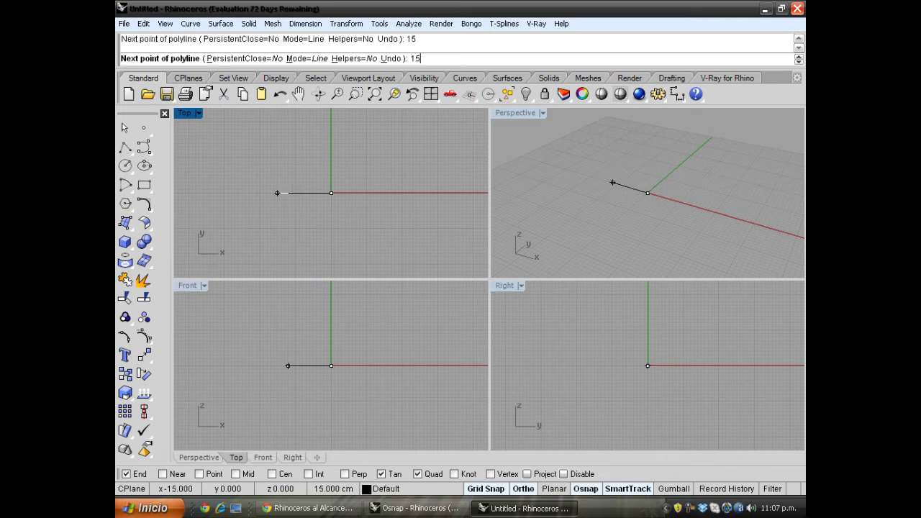
left_click(334, 121)
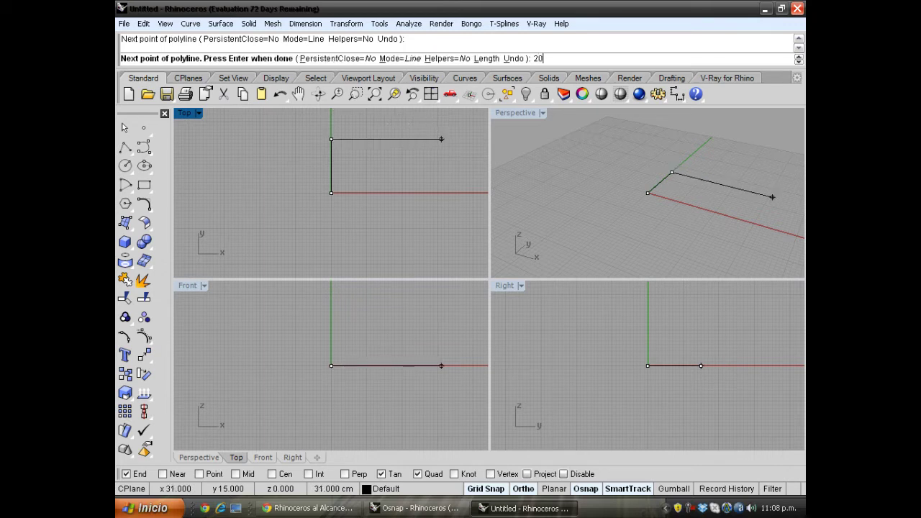
Complete the rectangle with a 20 cm edge along X and a 15 cm edge down, closing the polyline at the origin.
type("20")
key("Return")
left_click(442, 135)
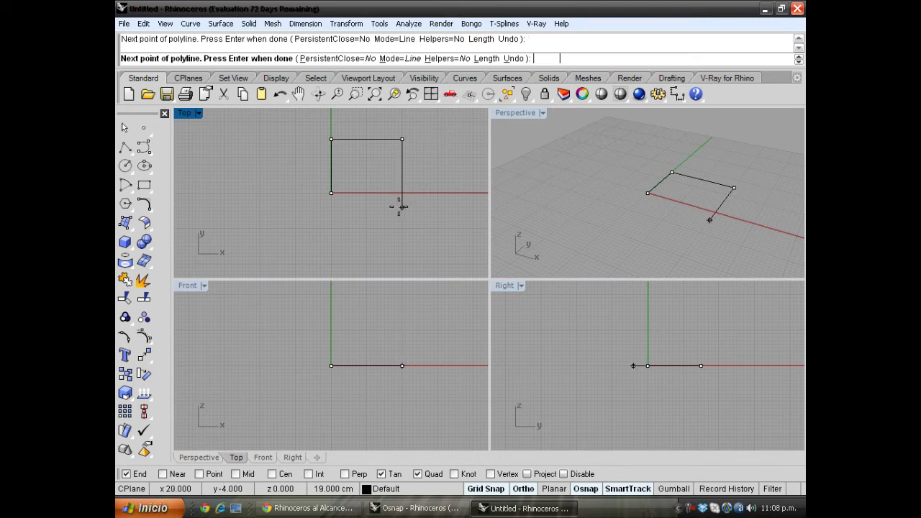
type("15")
key("Return")
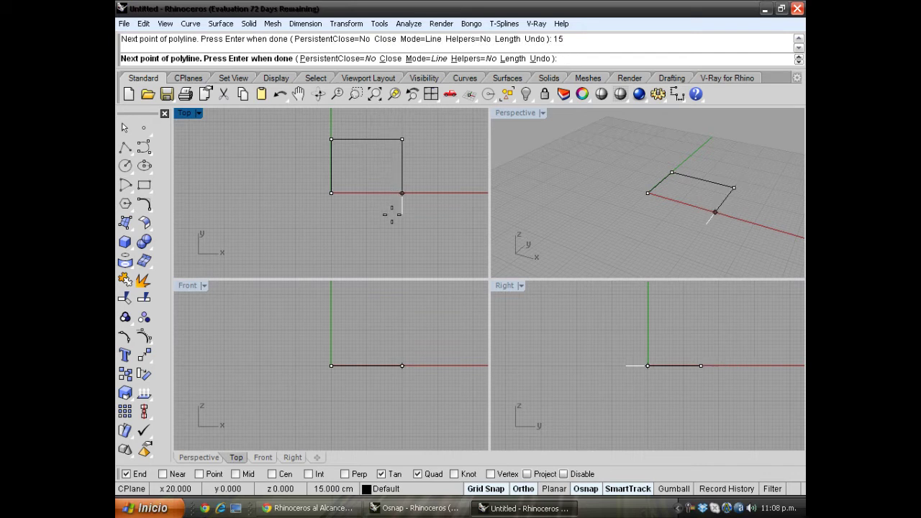
left_click(391, 214)
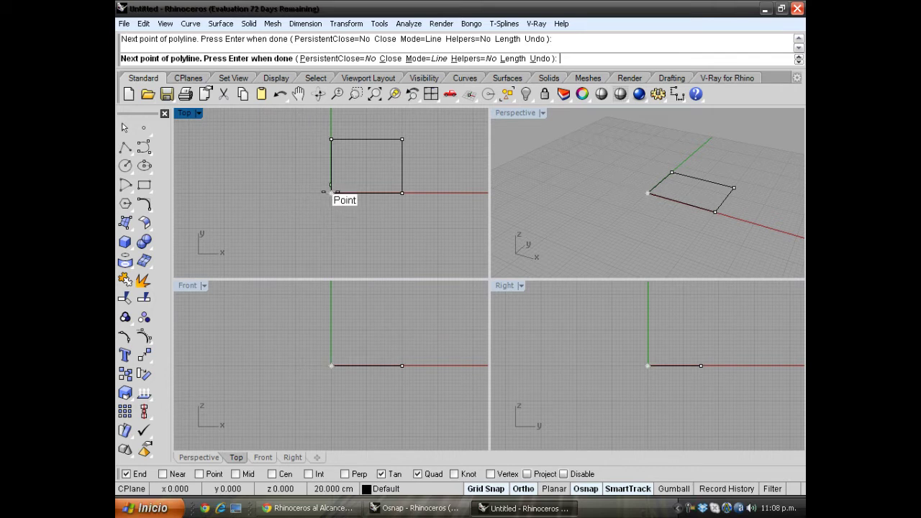
scroll(331, 193, "up", 3)
scroll(331, 193, "up", 4)
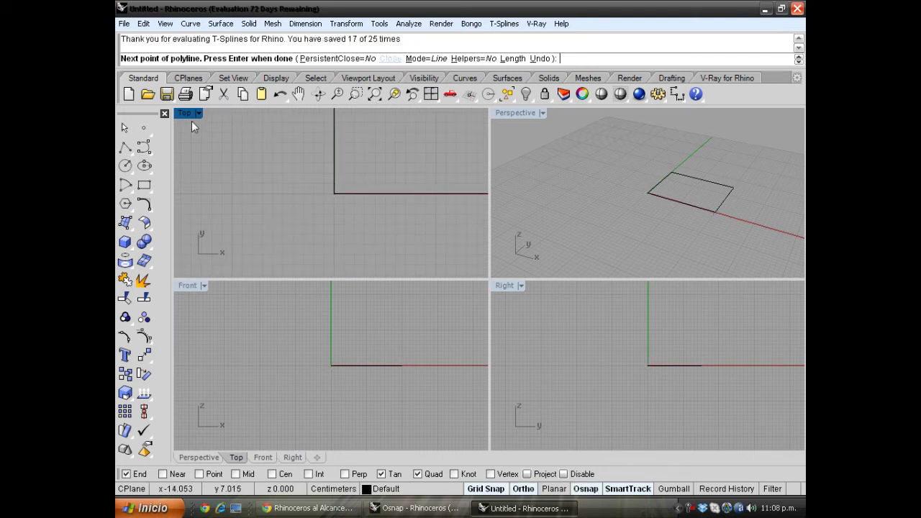
key("Return")
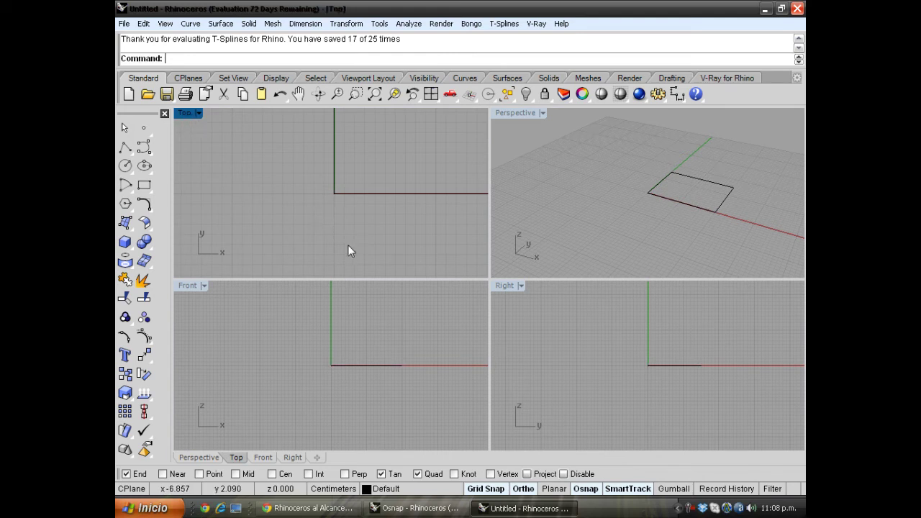
Maximize the Top viewport around the rectangle and replace the End object snap with Mid.
key("ctrl+m")
scroll(336, 272, "down", 4)
scroll(337, 296, "down", 2)
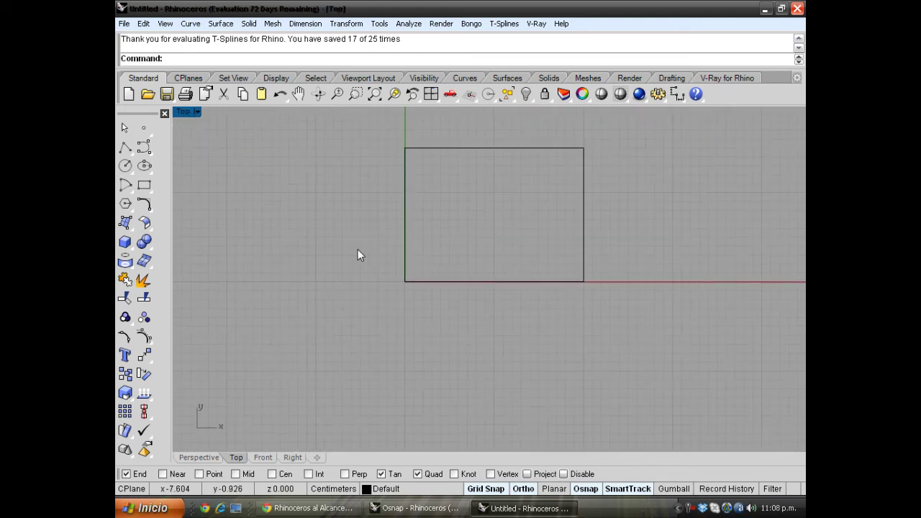
scroll(387, 176, "up", 2)
scroll(422, 138, "up", 1)
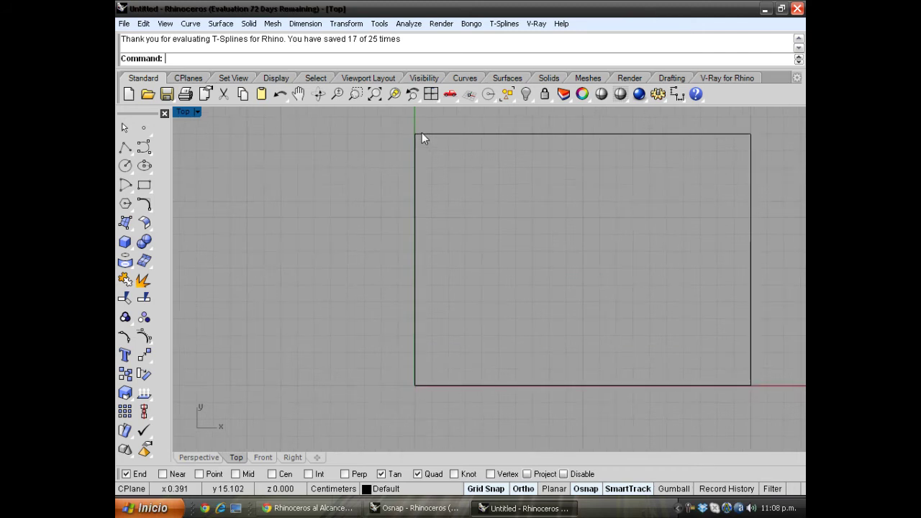
right_click_drag(327, 172, 302, 176)
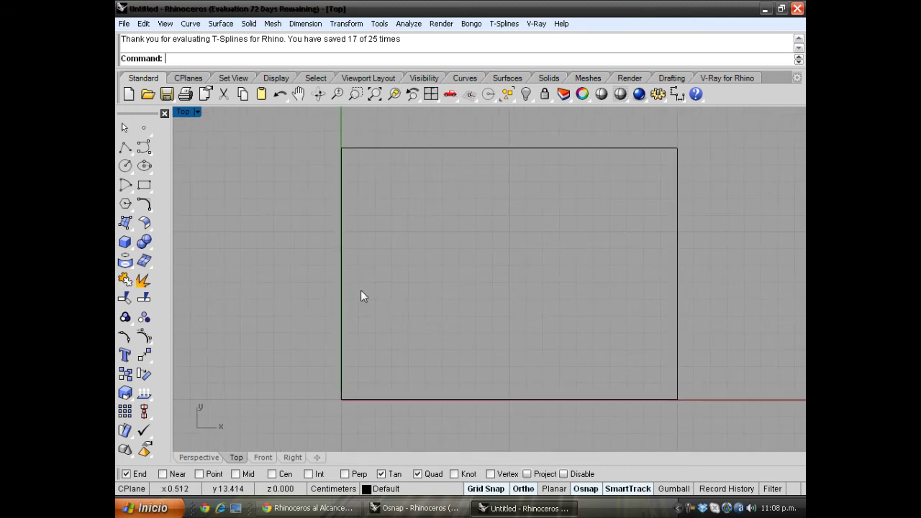
left_click(126, 475)
Draw a horizontal polyline across the rectangle between the midpoints of its two vertical sides.
left_click(125, 149)
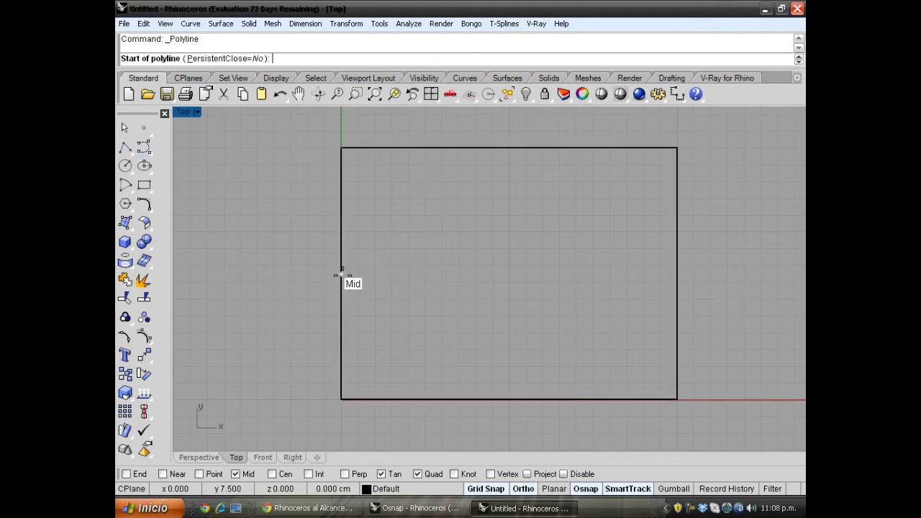
left_click(341, 273)
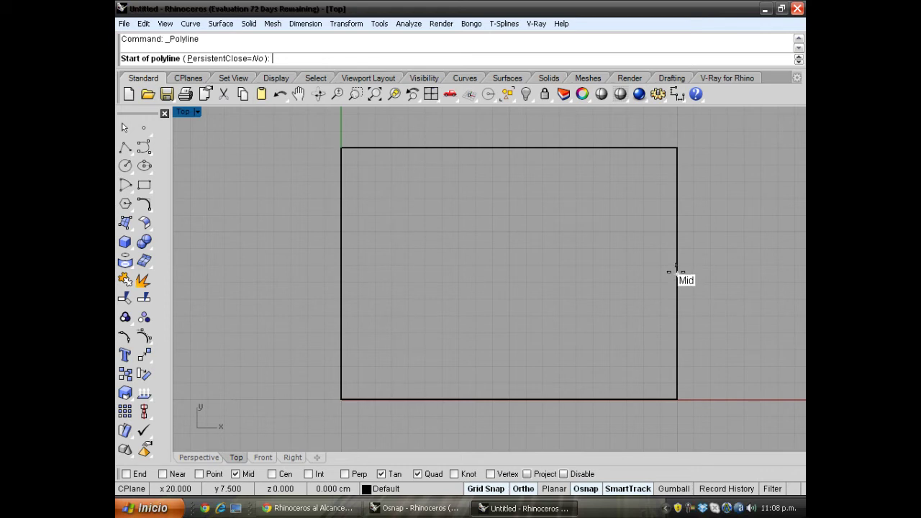
left_click(676, 272)
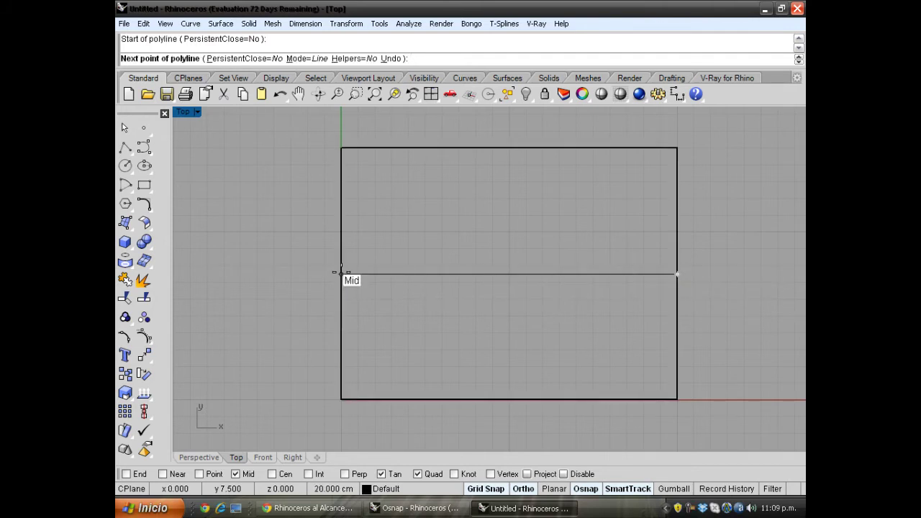
left_click(342, 272)
left_click(341, 271)
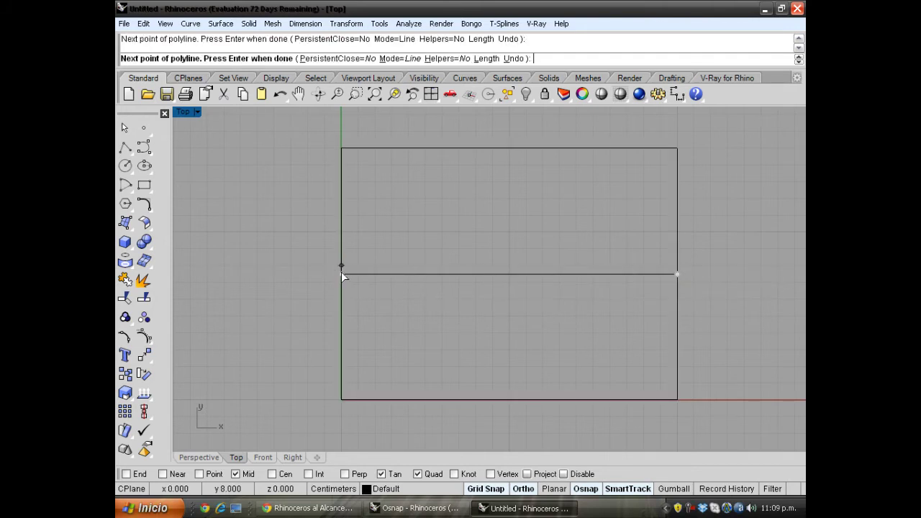
key("Return")
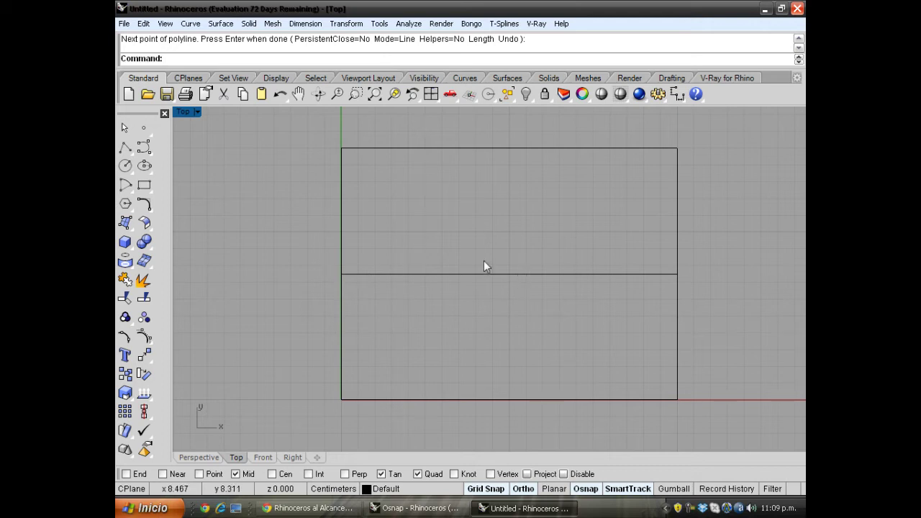
Draw a vertical polyline down the rectangle between the midpoints of its two horizontal sides.
key("Return")
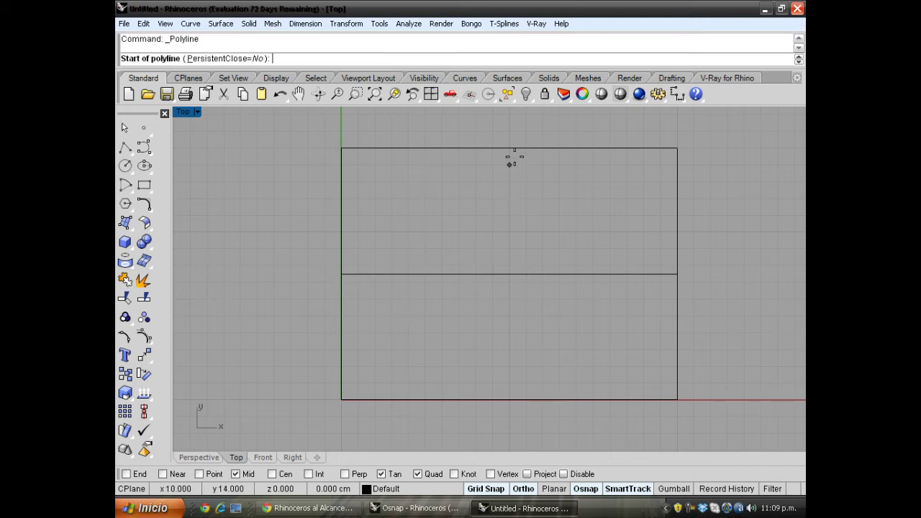
mouse_move(509, 148)
left_click(509, 148)
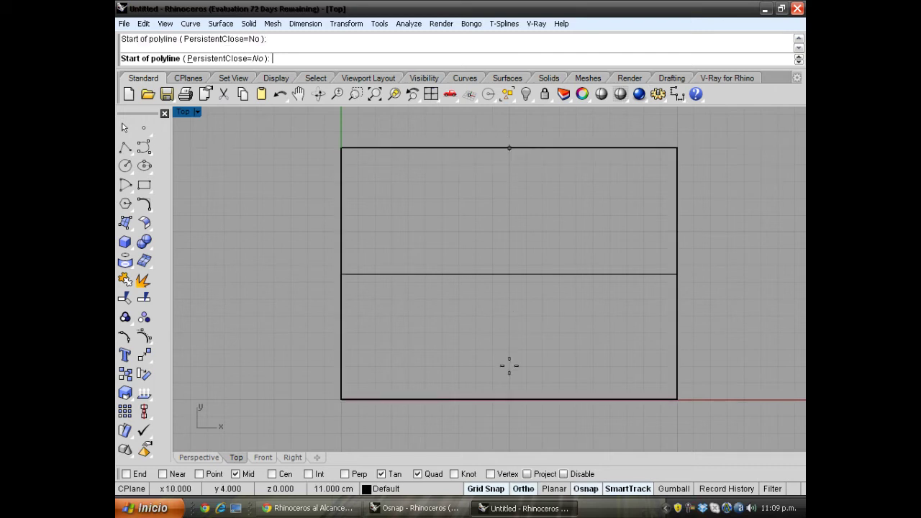
left_click(509, 398)
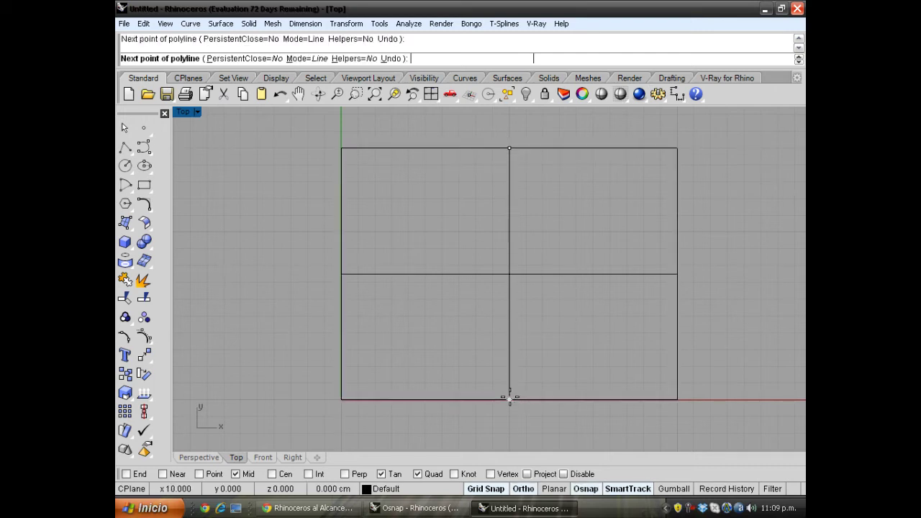
left_click(509, 398)
key("Return")
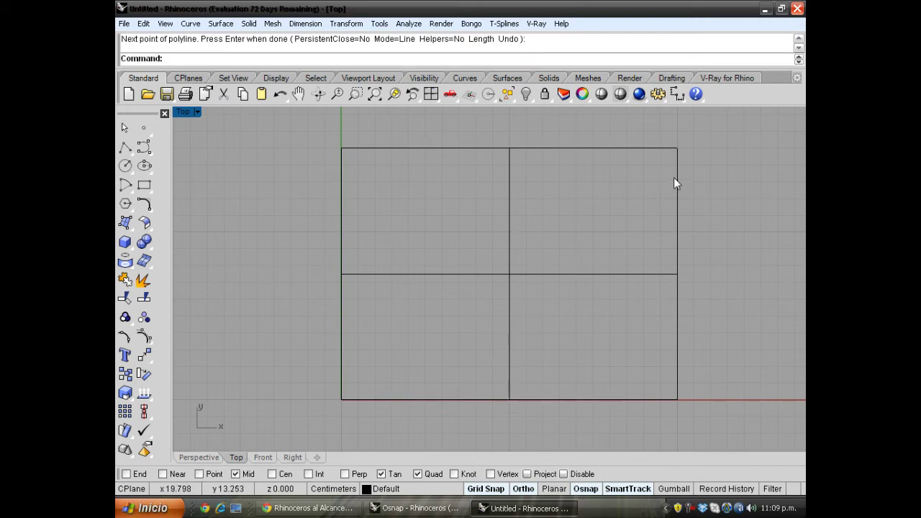
left_click(664, 274)
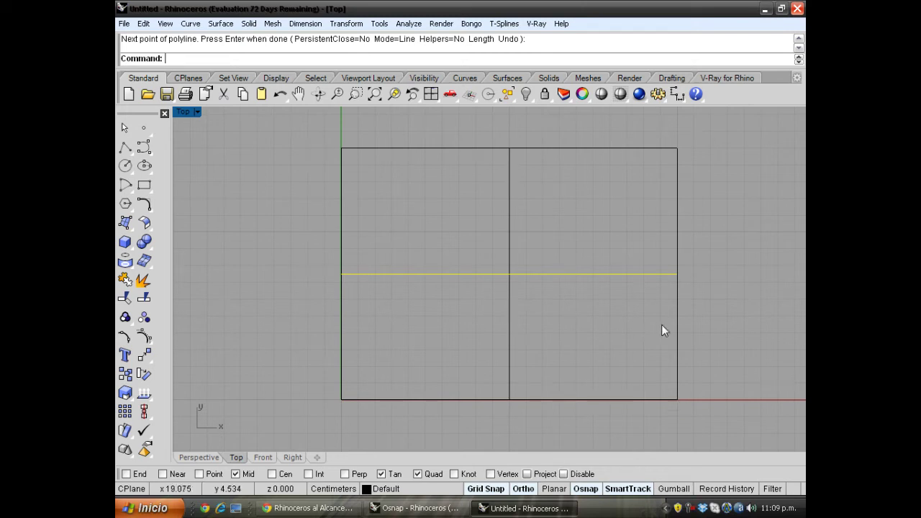
Draw a 2 cm radius circle tangent to the rectangle's left and upper sides.
left_click(125, 166)
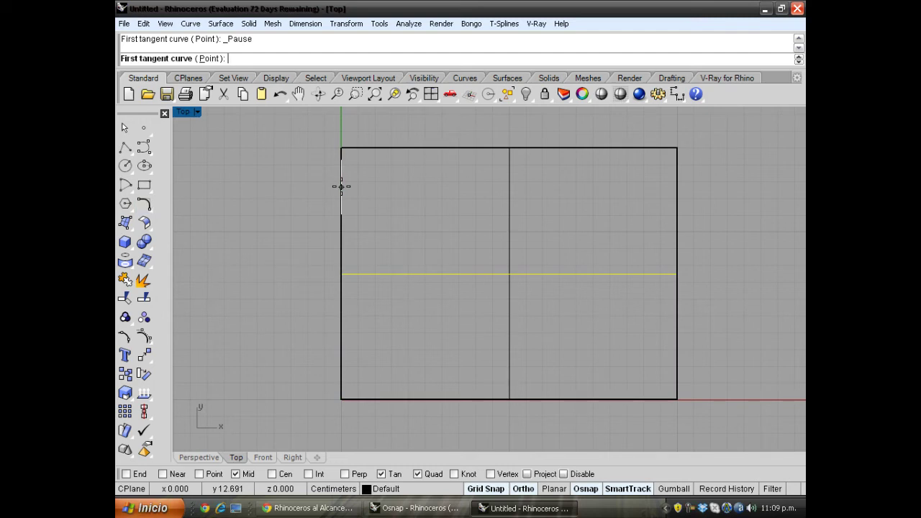
left_click(353, 165)
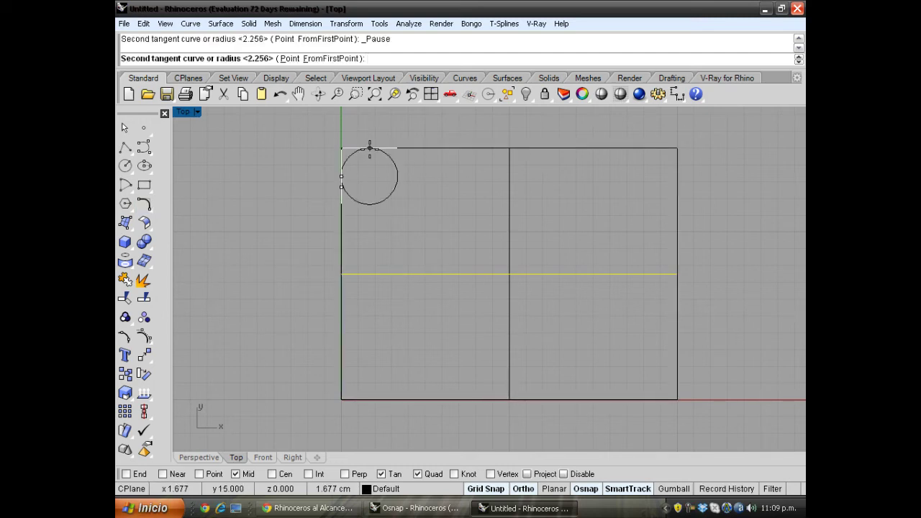
left_click(370, 148)
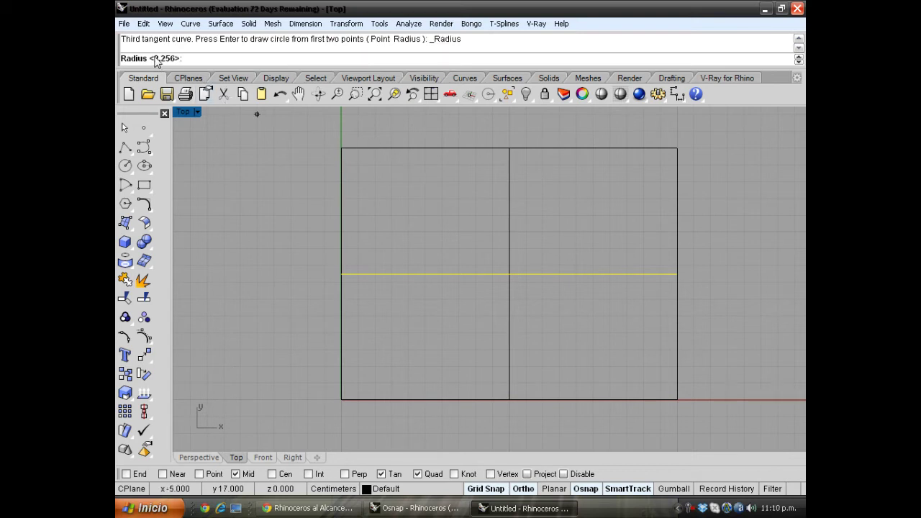
type("2")
key("Return")
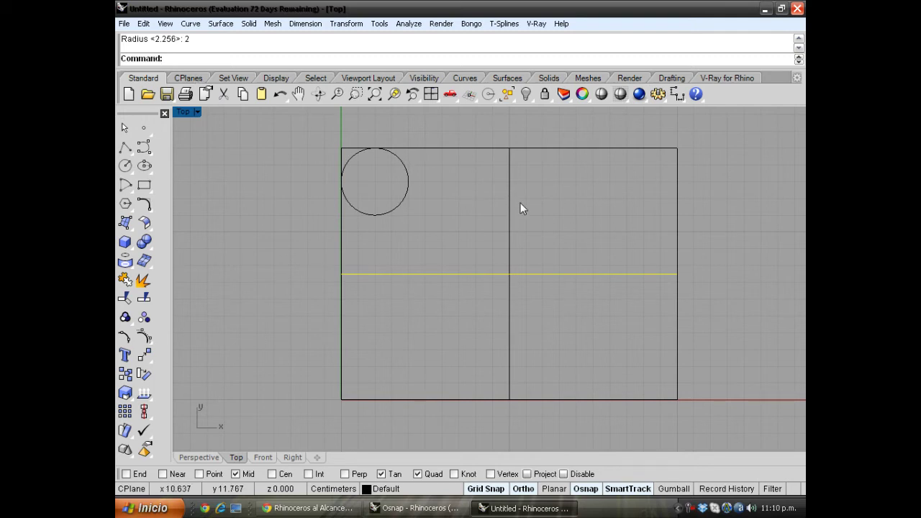
Draw a circle with a 4 cm diameter centred where the two centre lines cross.
left_click(126, 165)
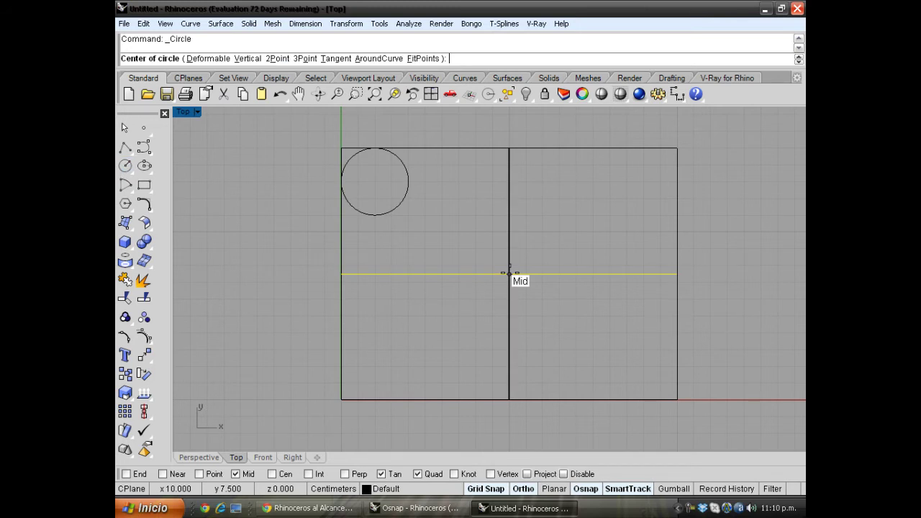
left_click(510, 273)
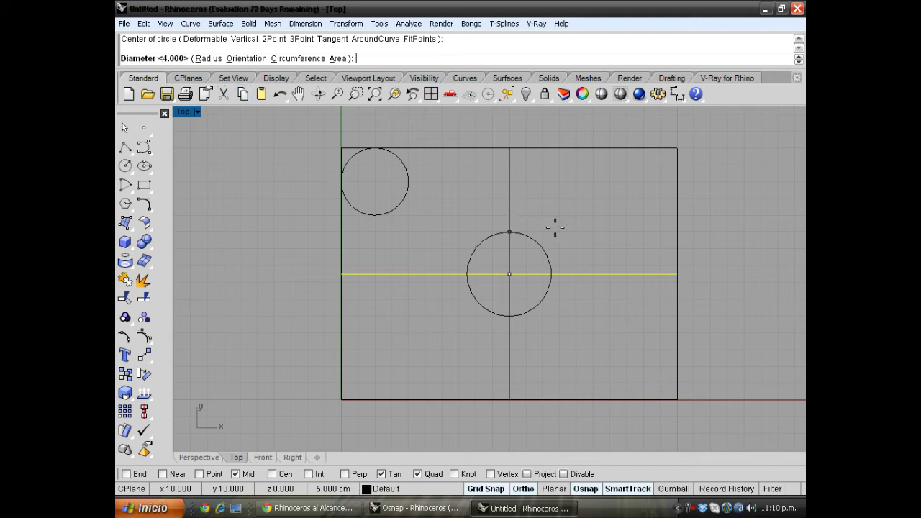
key("Return")
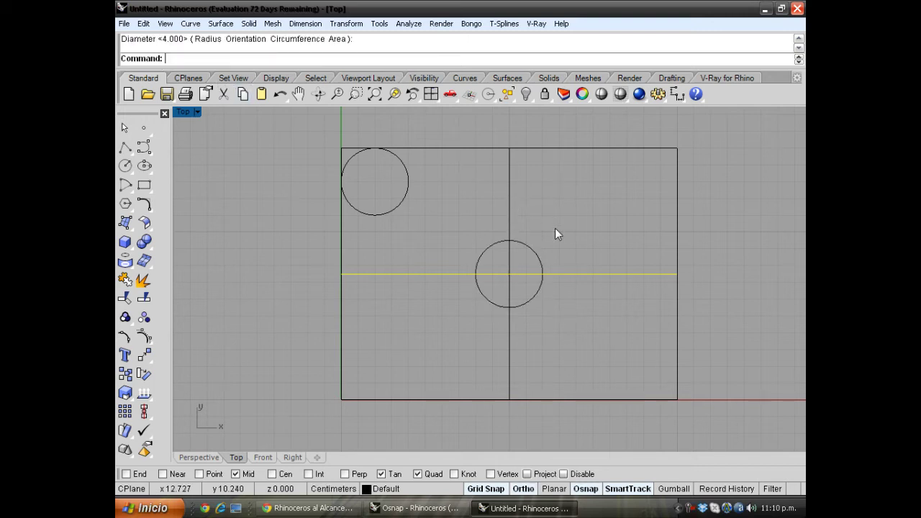
Draw a 2 cm radius circle tangent to the rectangle's upper and right sides.
left_click(129, 165)
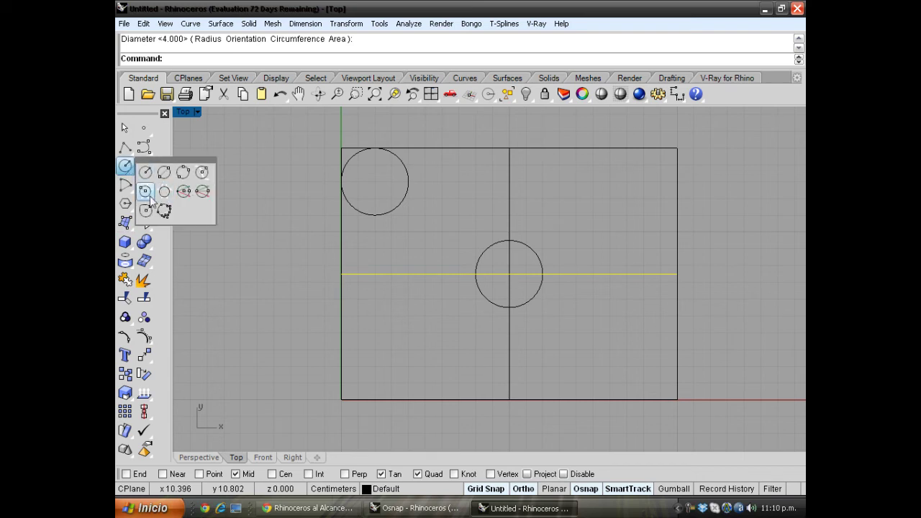
left_click(145, 193)
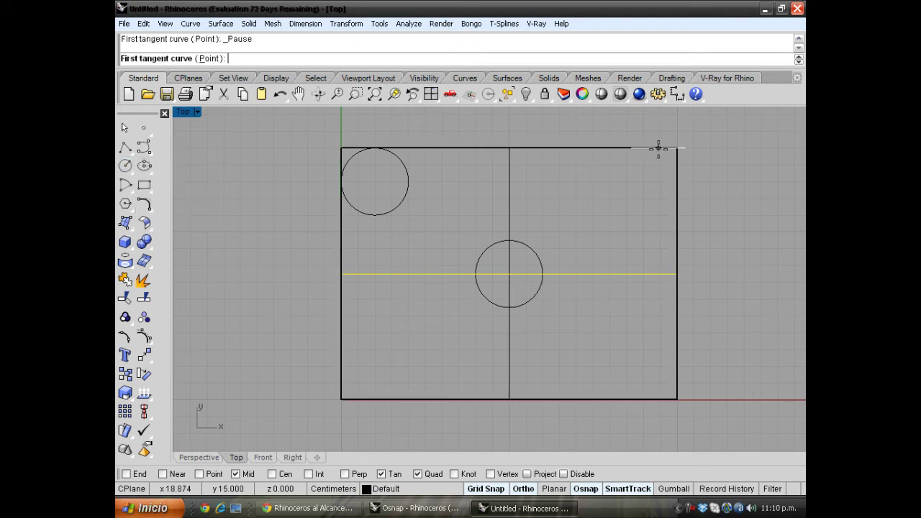
left_click(657, 148)
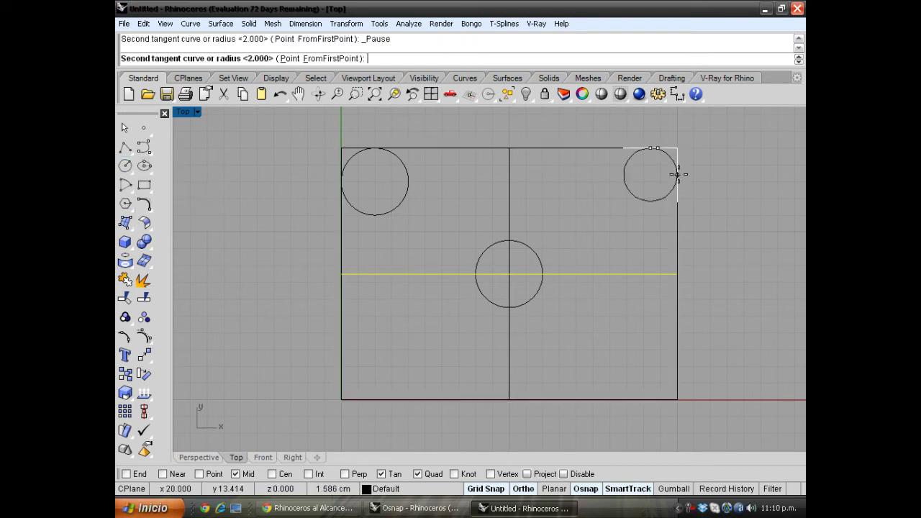
left_click(677, 174)
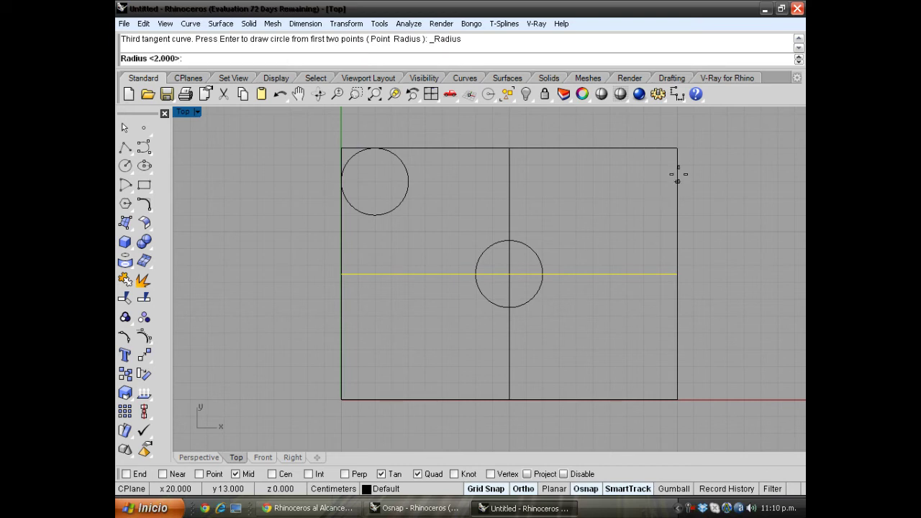
key("Return")
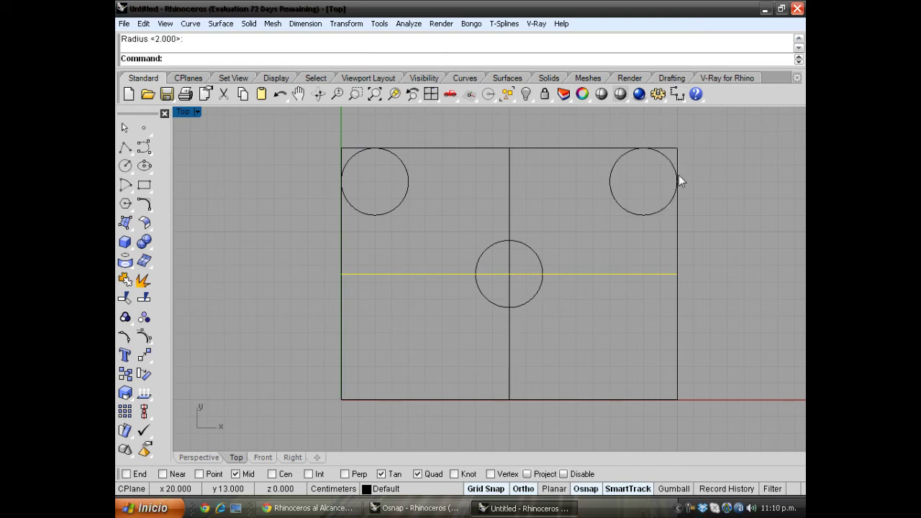
Draw a two-point circle with its diameter running from the origin 4 cm down along negative Y.
left_click(127, 166)
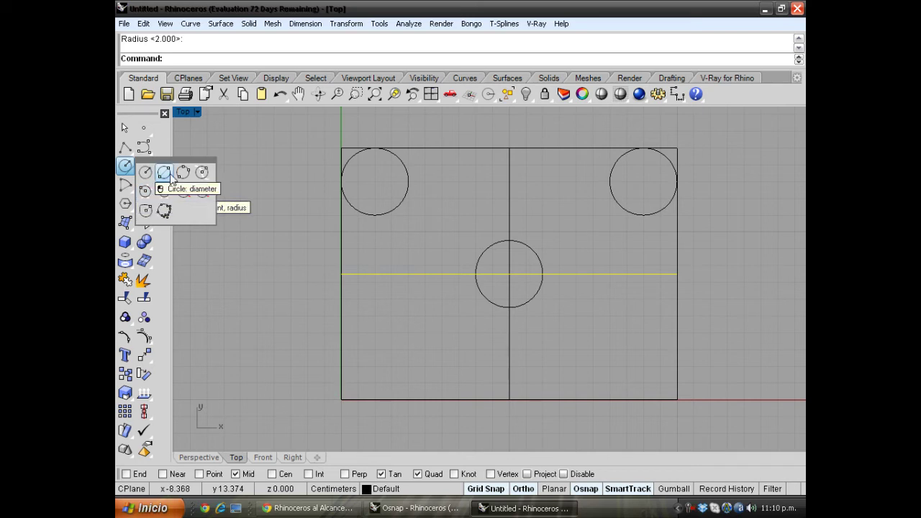
left_click(124, 166)
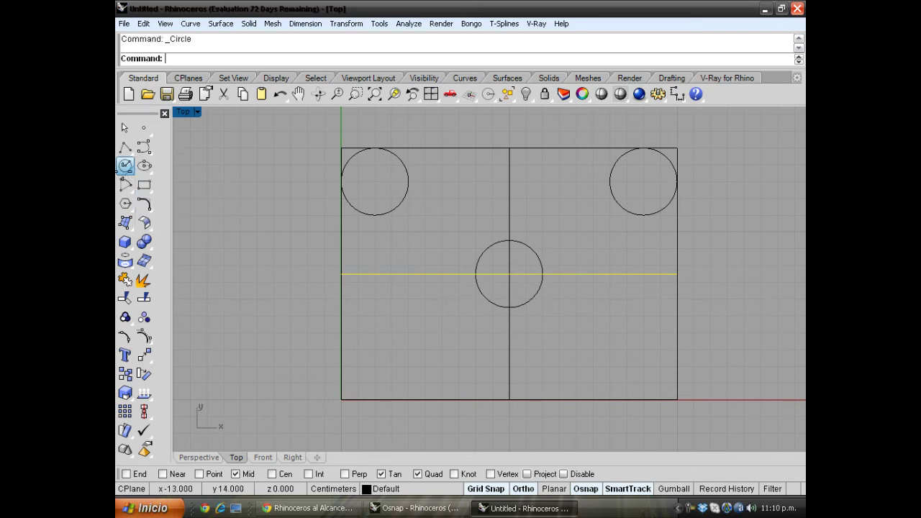
left_click(278, 59)
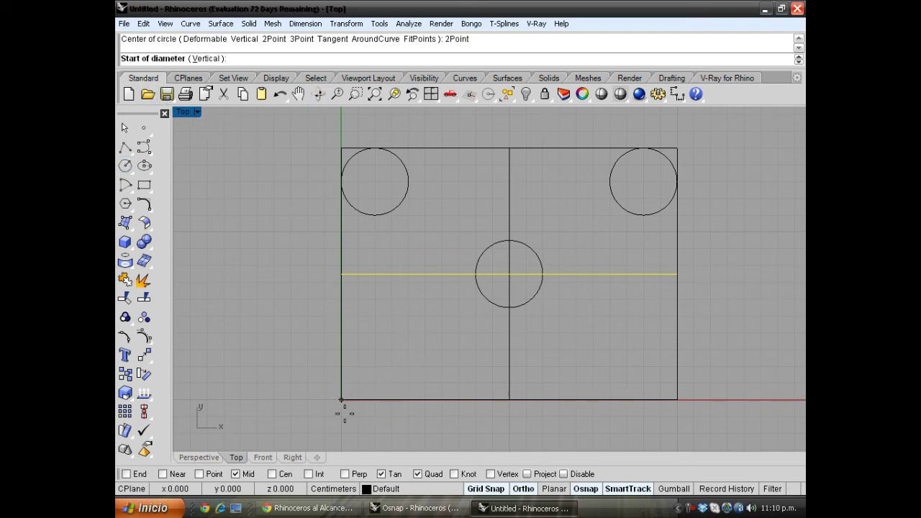
left_click(341, 399)
scroll(343, 428, "down", 1)
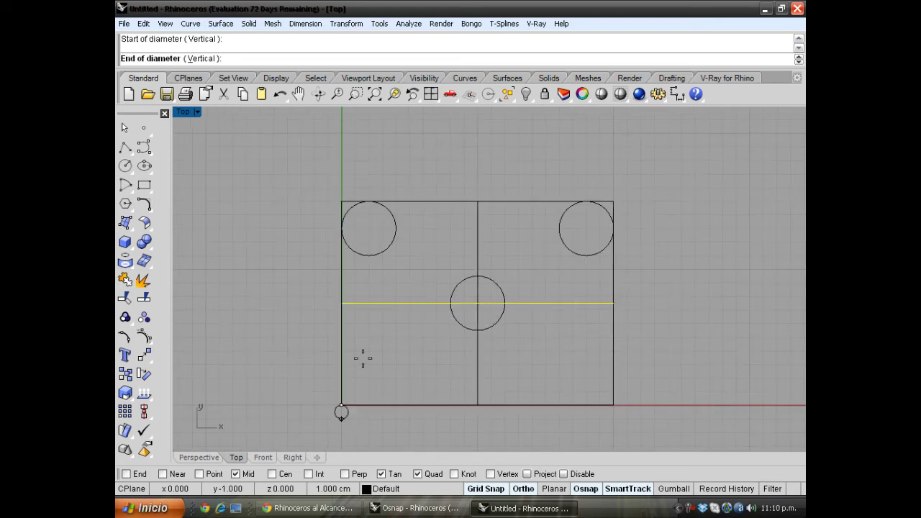
scroll(362, 358, "down", 2)
scroll(347, 409, "up", 3)
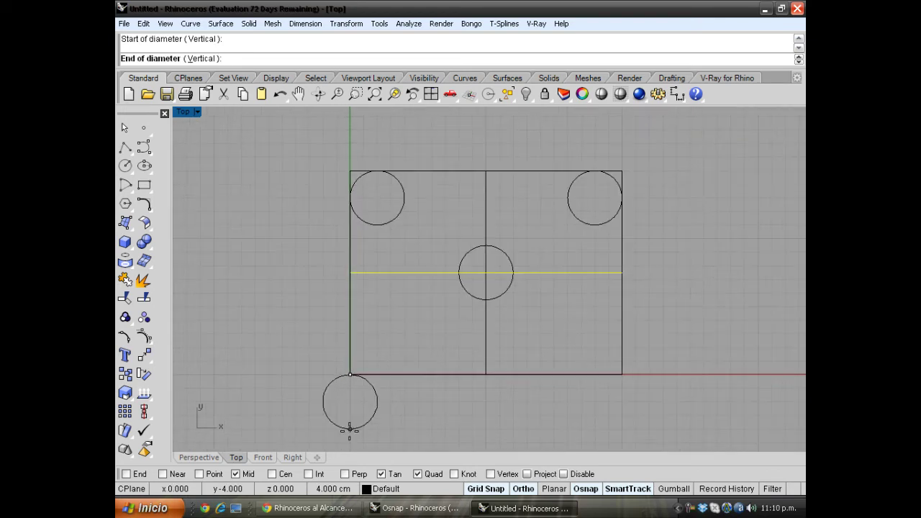
left_click(350, 429)
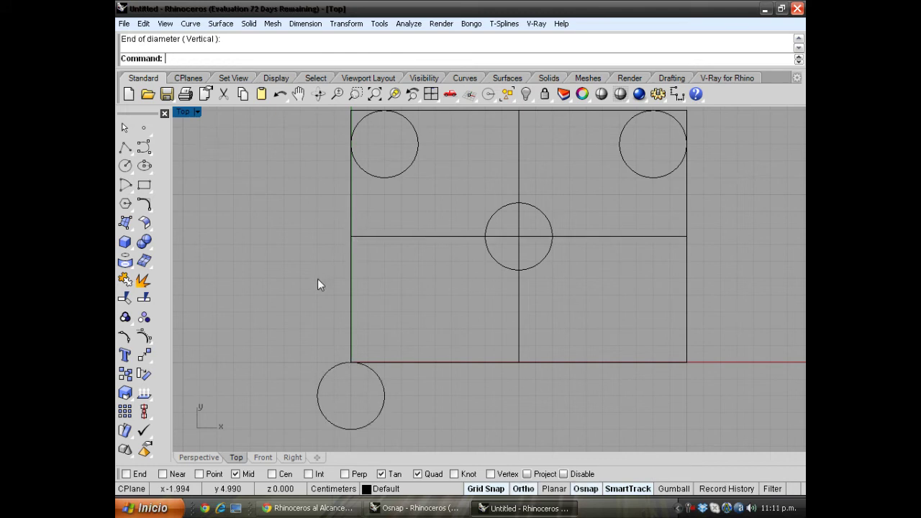
Select the rectangle and its two centre lines, leaving all the circles out of the selection.
scroll(317, 279, "down", 1)
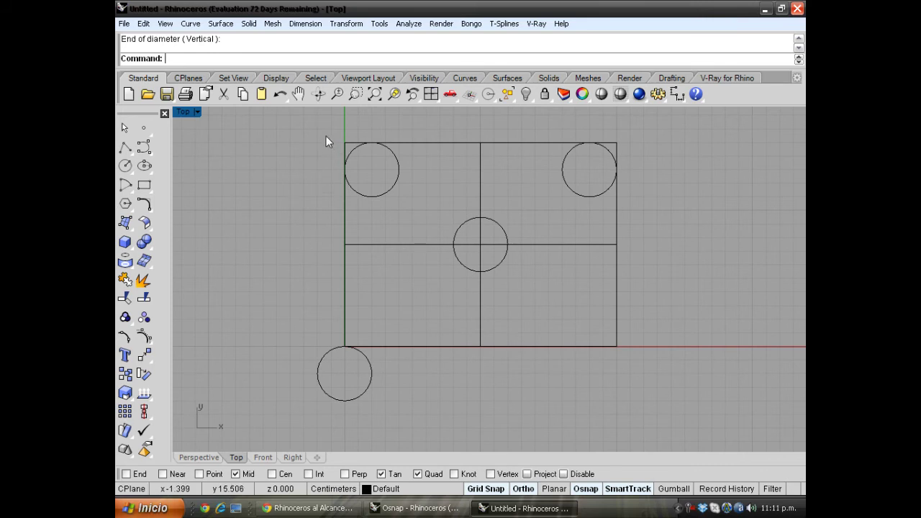
mouse_move(326, 136)
left_mouse_down()
mouse_move(604, 290)
mouse_move(680, 375)
left_mouse_up()
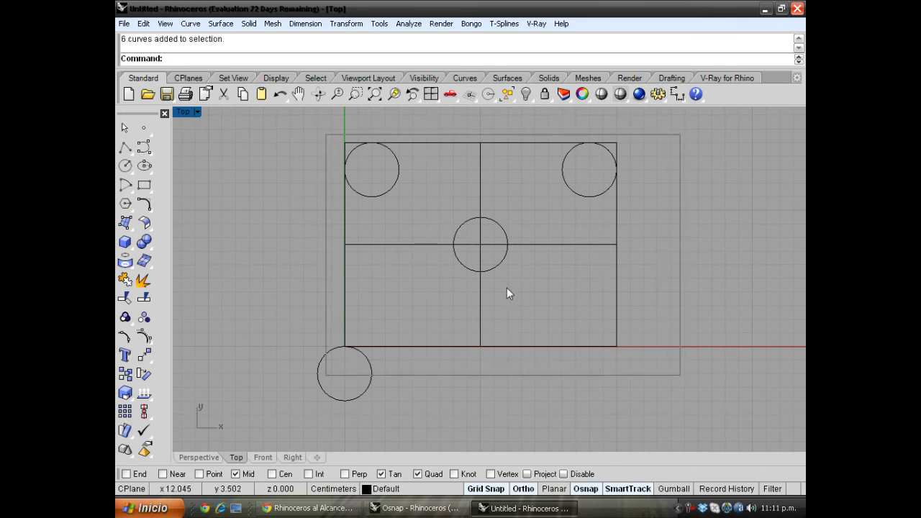
left_click(495, 220, "ctrl")
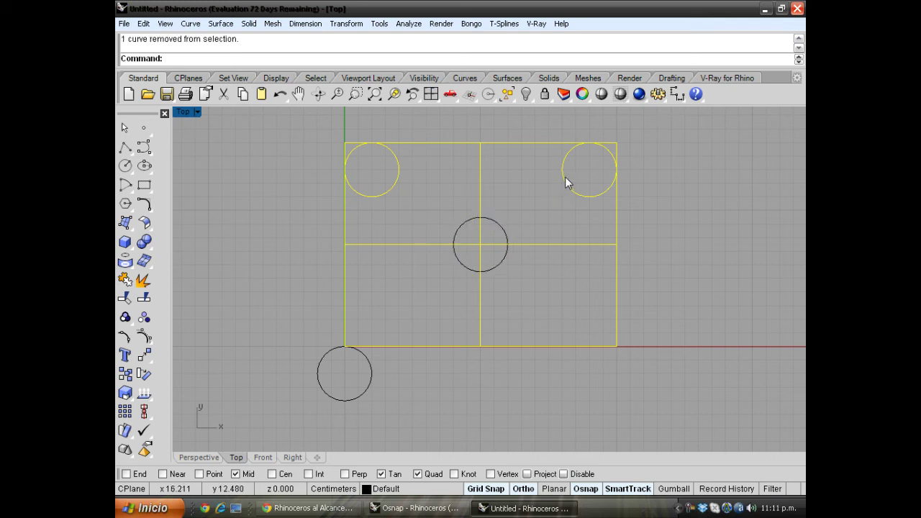
left_click(565, 177, "ctrl")
left_click(348, 167, "ctrl")
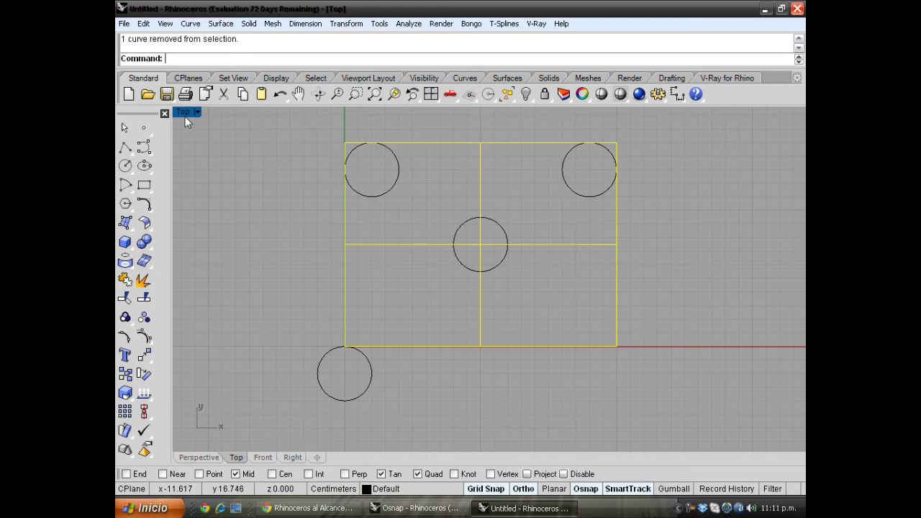
Restore the four-viewport layout and try to join the selected rectangle and centre lines with the geometry in the Perspective view.
double_click(184, 113)
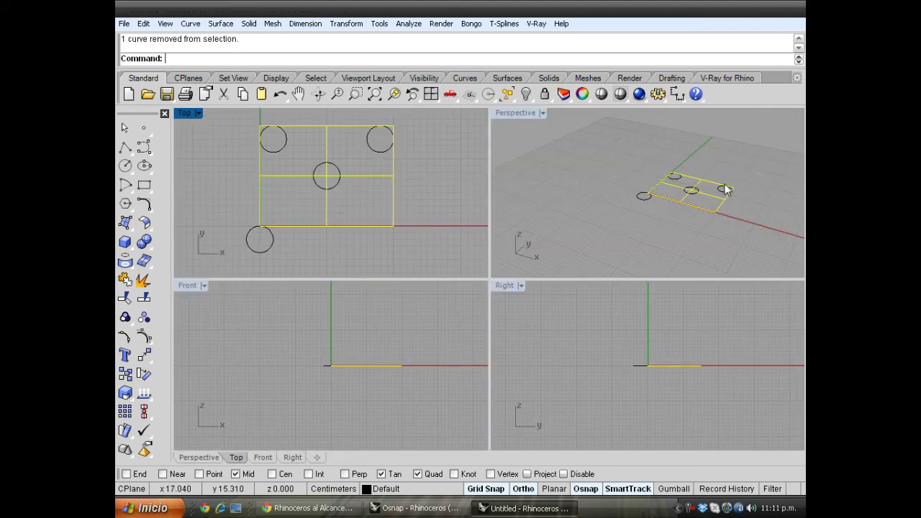
left_click(720, 164)
scroll(733, 174, "up", 2)
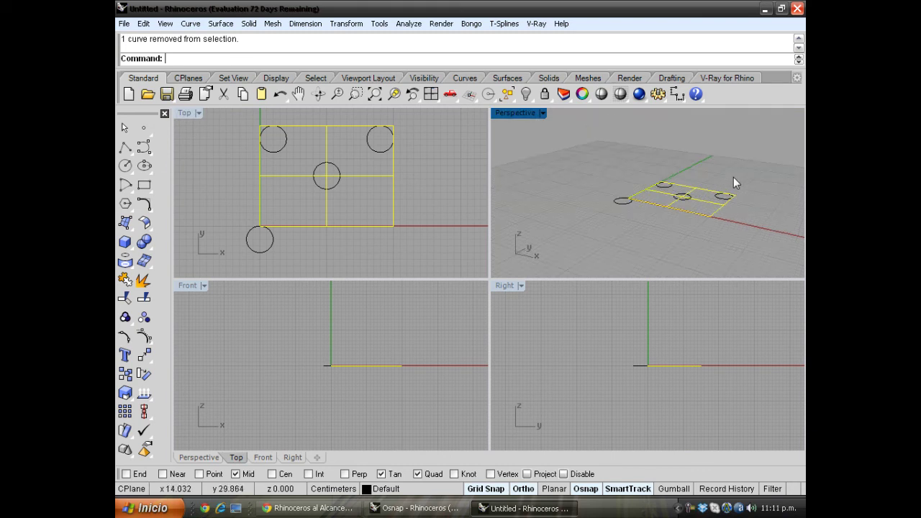
scroll(723, 196, "up", 2)
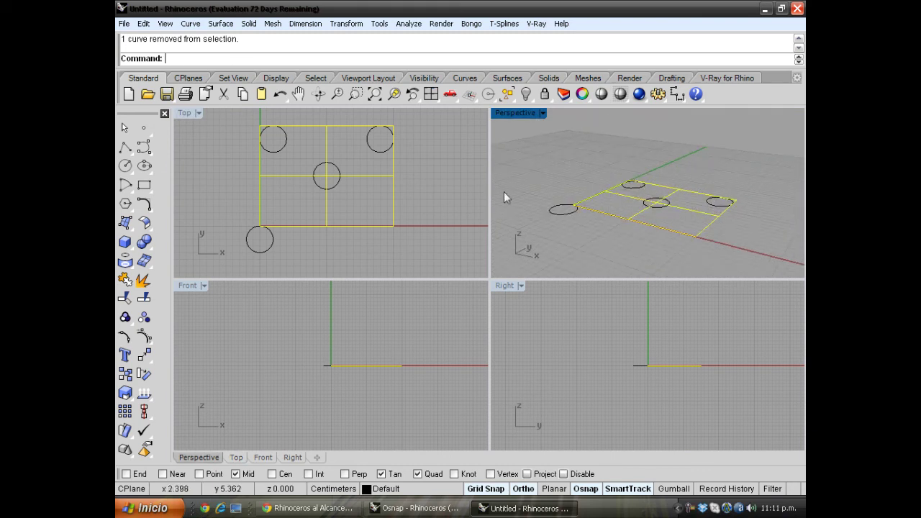
left_click(125, 281)
left_click(126, 281)
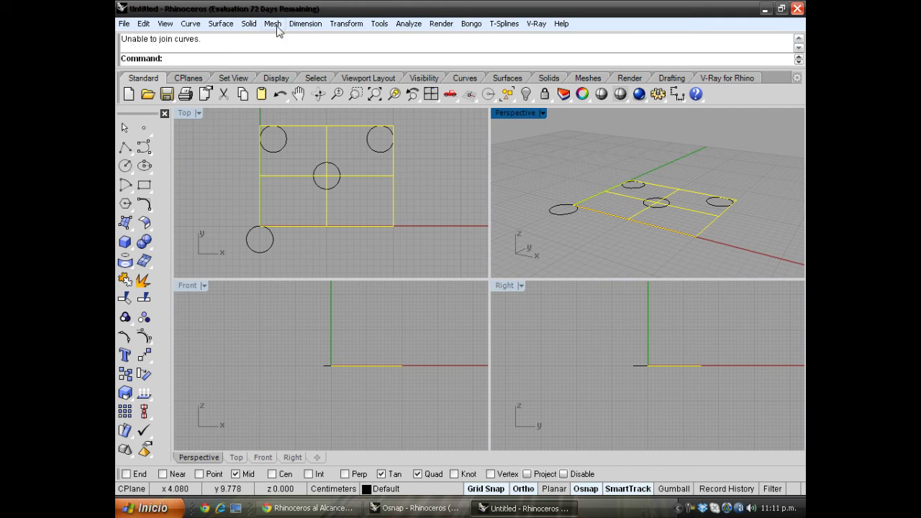
Extrude the selected rectangle and centre lines straight up 2 cm as a capped solid, with the Mid snap off and BothSides set to No.
left_click(251, 24)
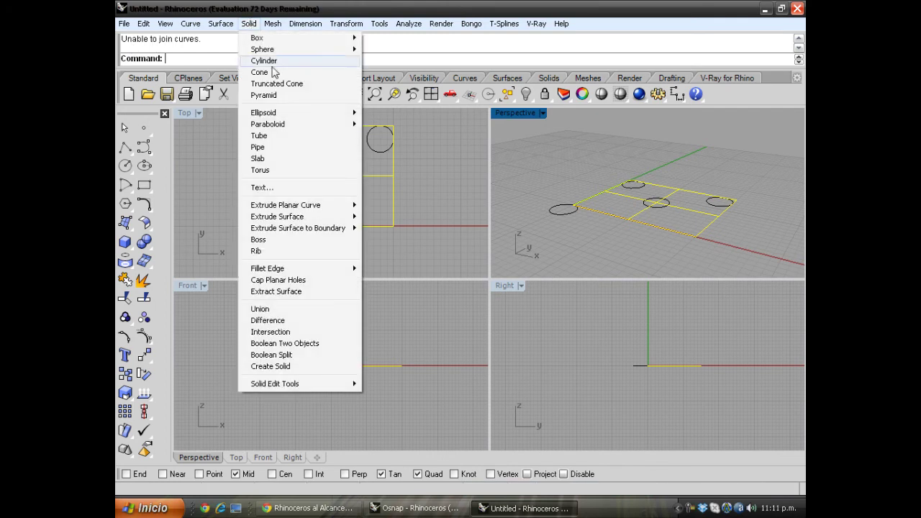
mouse_move(335, 206)
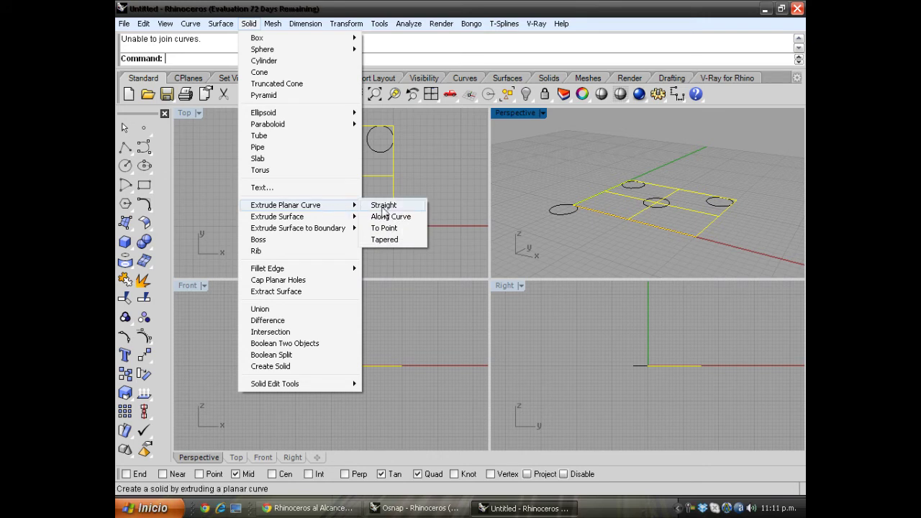
left_click(381, 206)
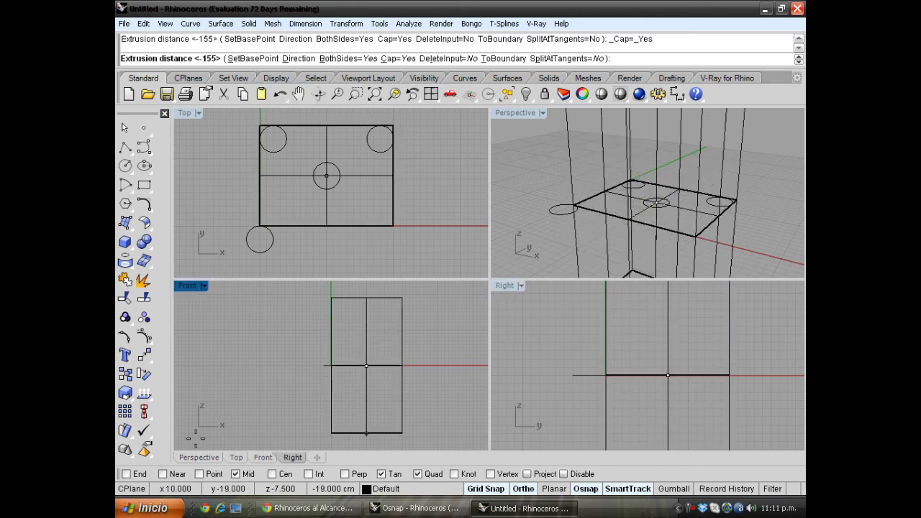
left_click(238, 475)
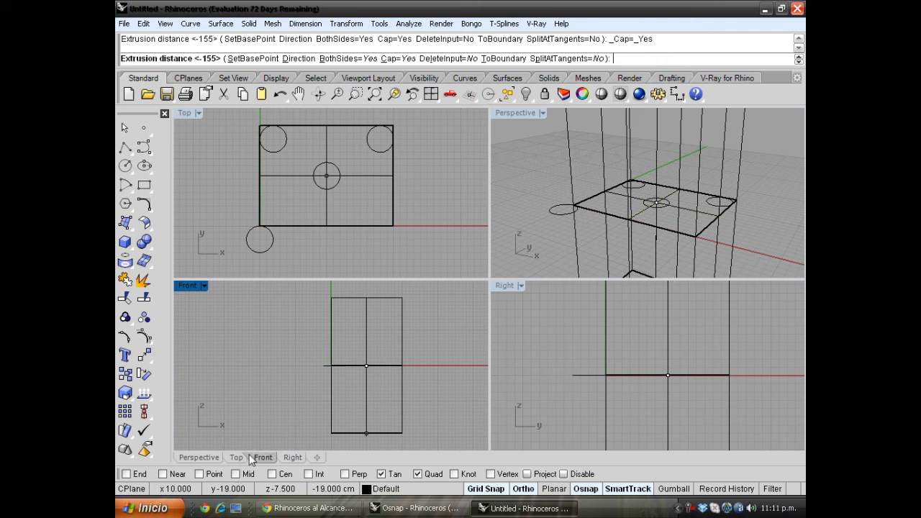
scroll(354, 354, "up", 2)
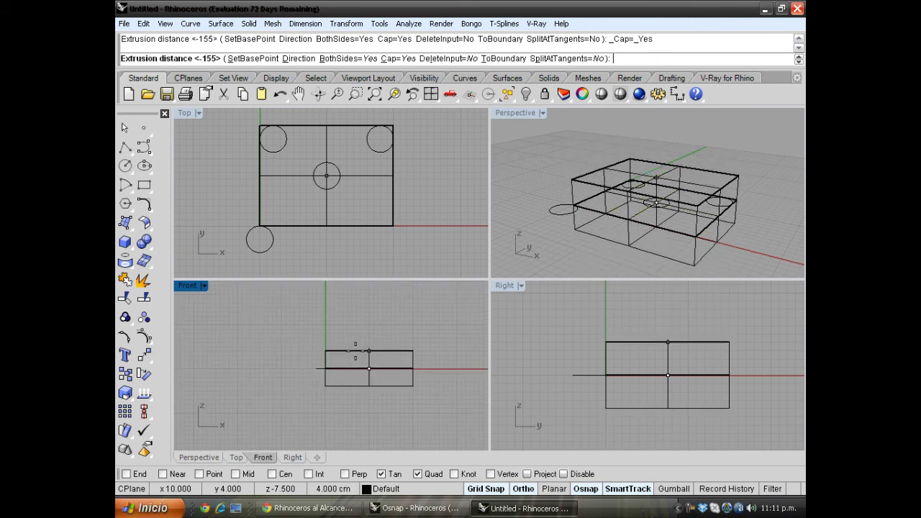
scroll(365, 353, "up", 3)
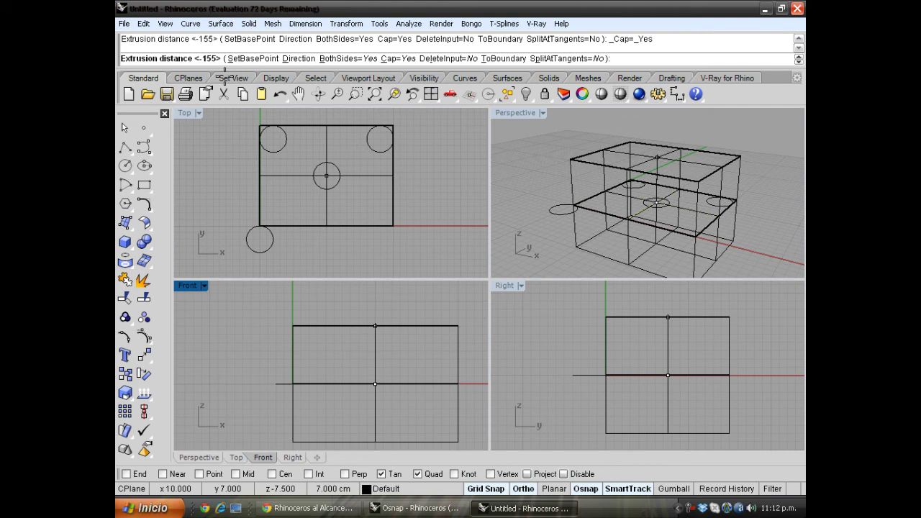
left_click(347, 58)
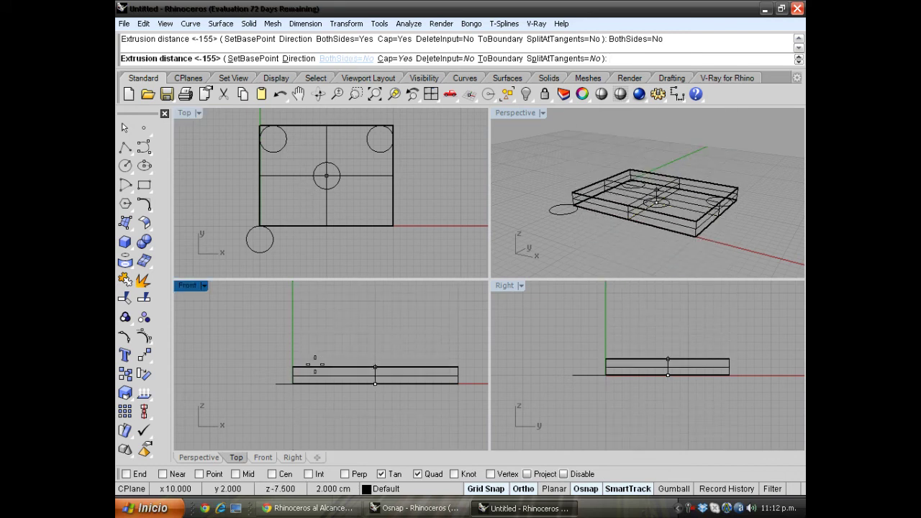
left_click(315, 365)
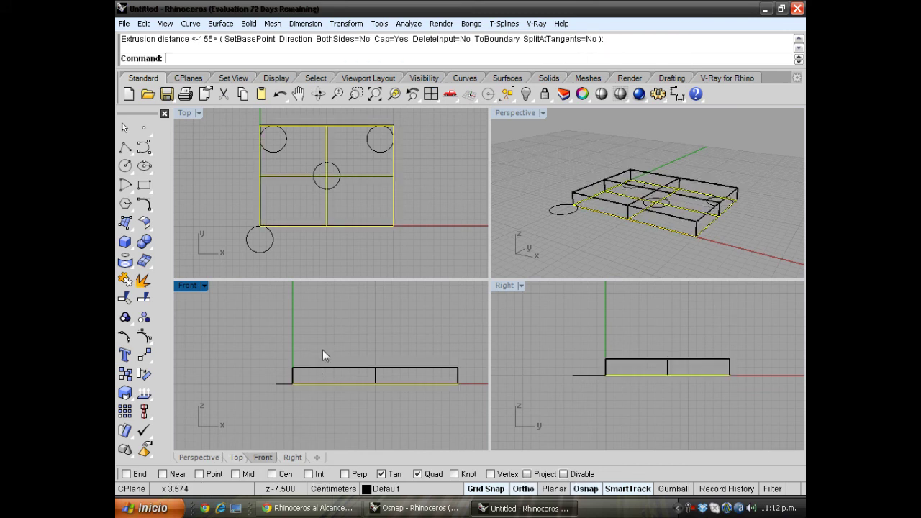
left_click(322, 349)
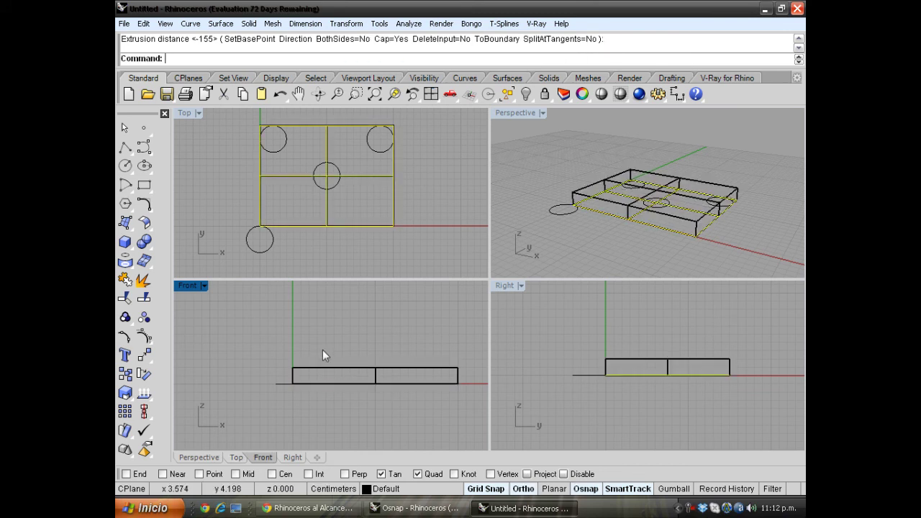
Select the four circles and extrude them straight down 6 cm as capped solid cylinders, using the Front view for the distance.
left_click(286, 150)
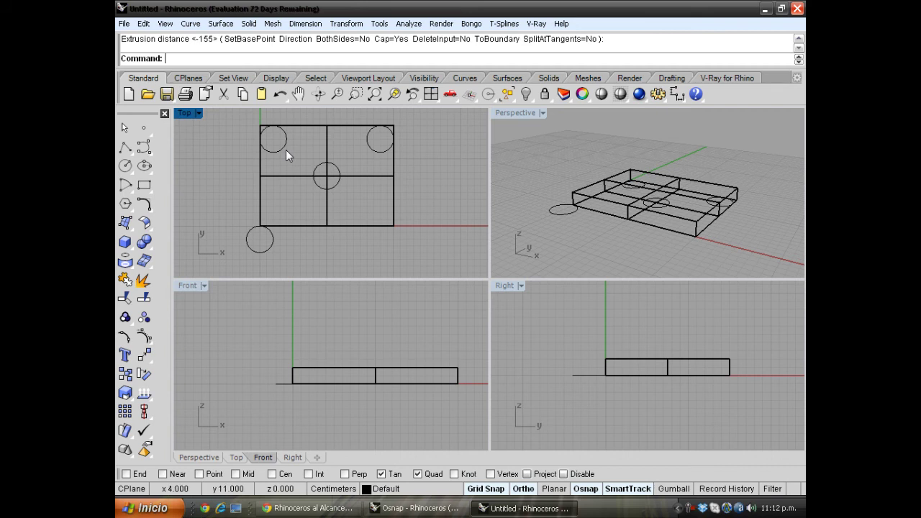
left_click(285, 149)
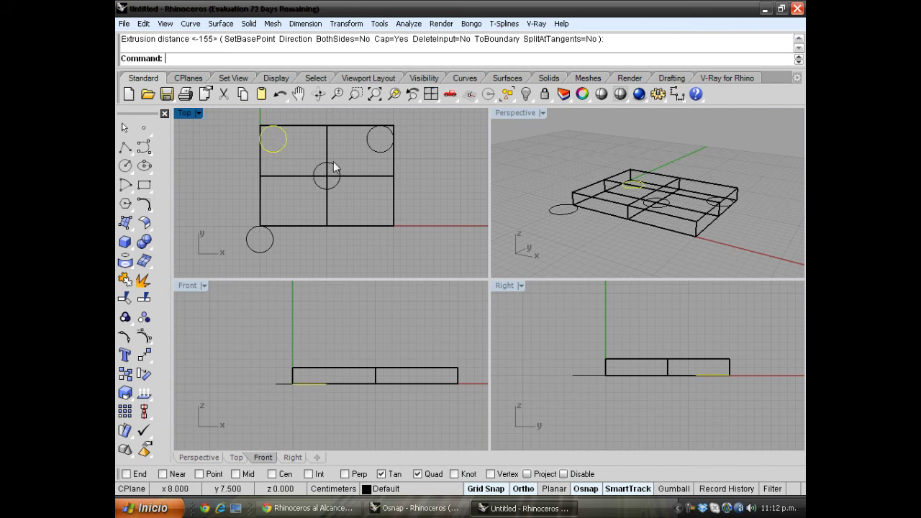
left_click(366, 147)
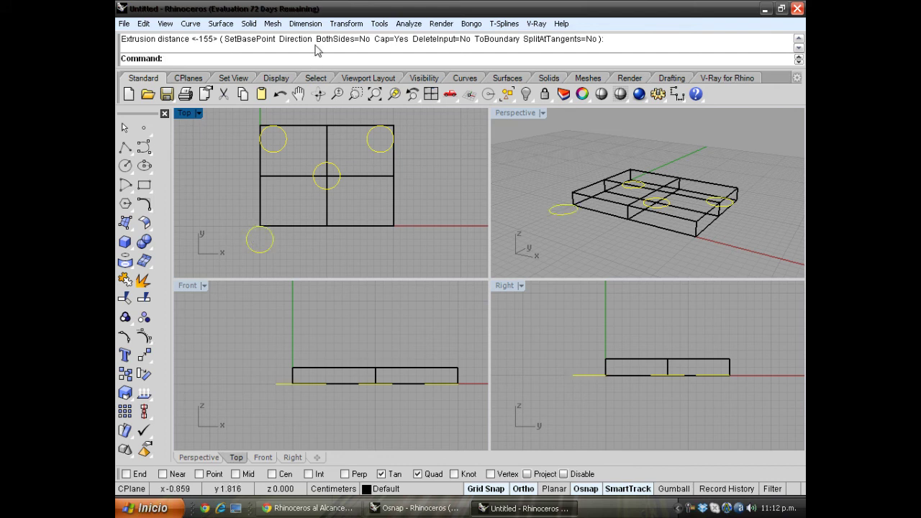
left_click(248, 23)
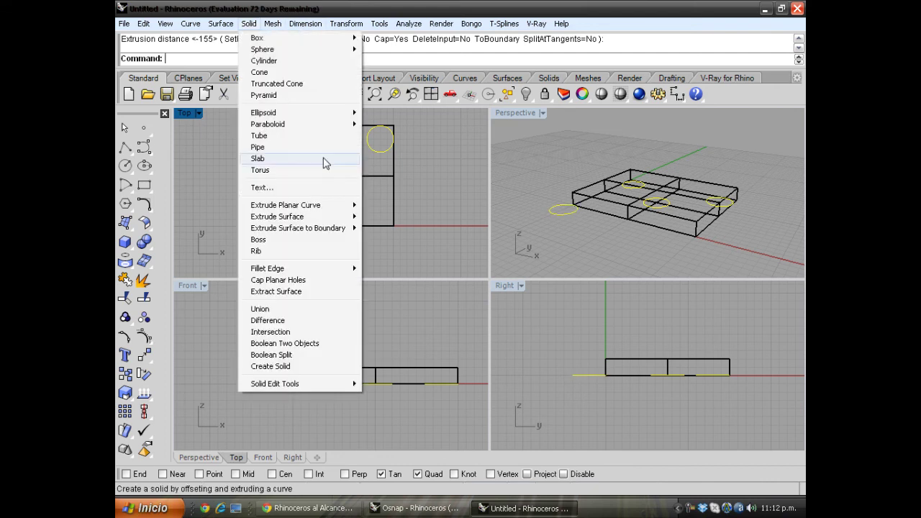
mouse_move(317, 217)
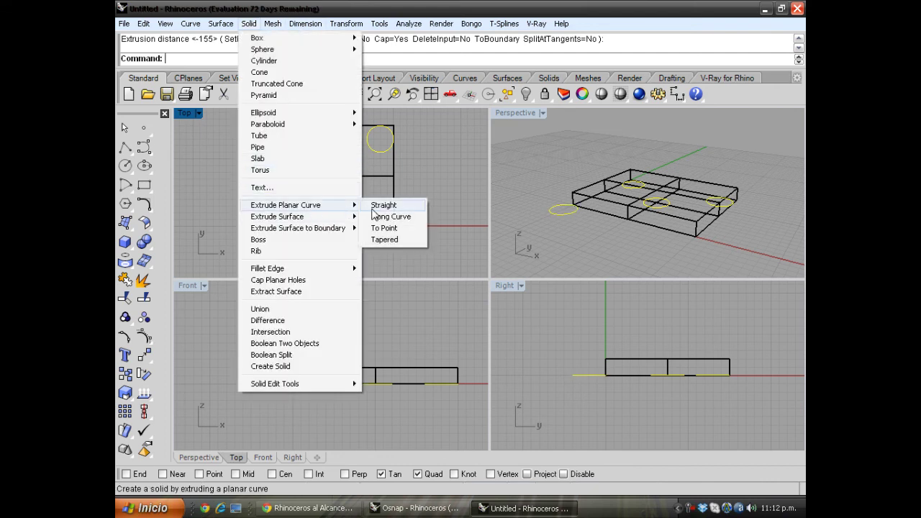
left_click(372, 362)
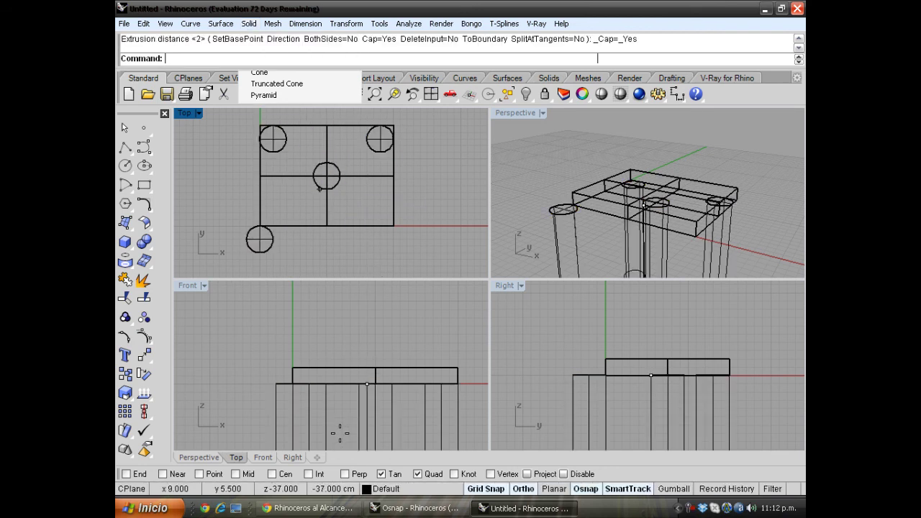
left_click(340, 433)
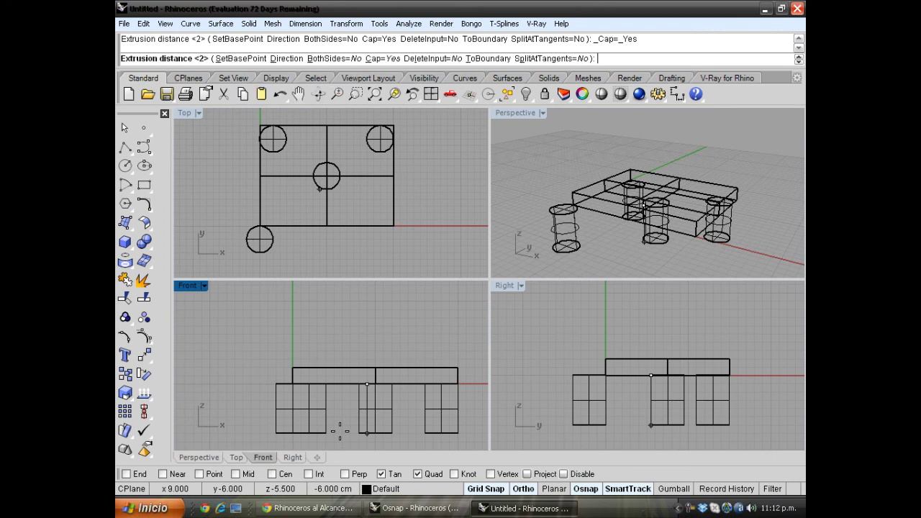
Set the Perspective view to Shaded display and inspect the slab and cylinders from a rotated angle.
left_click(515, 113)
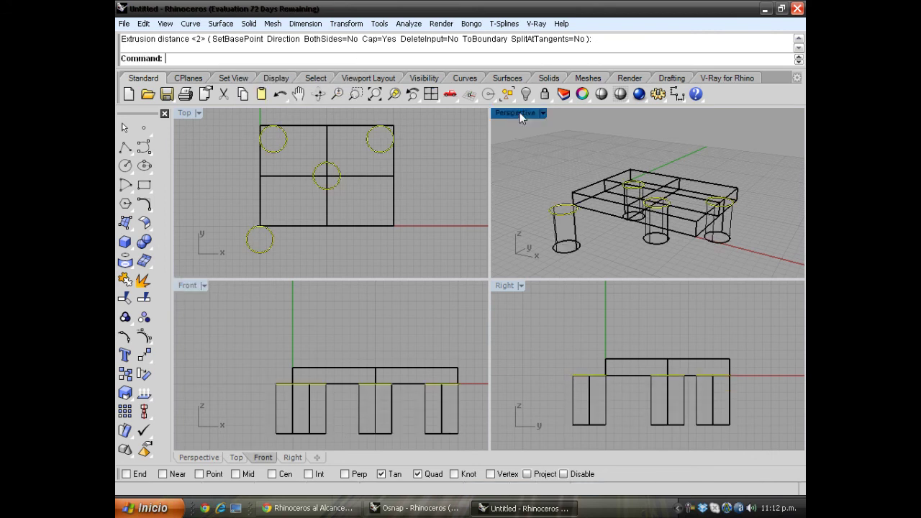
left_click(515, 113)
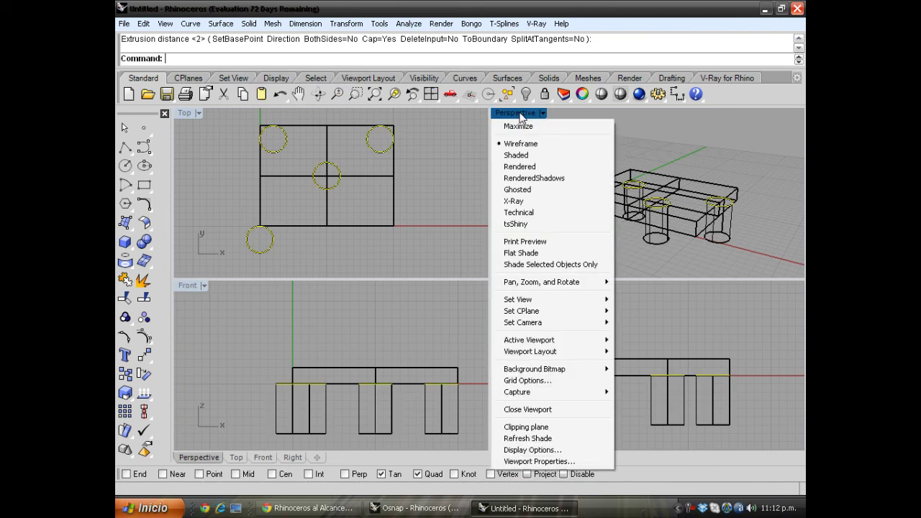
left_click(523, 156)
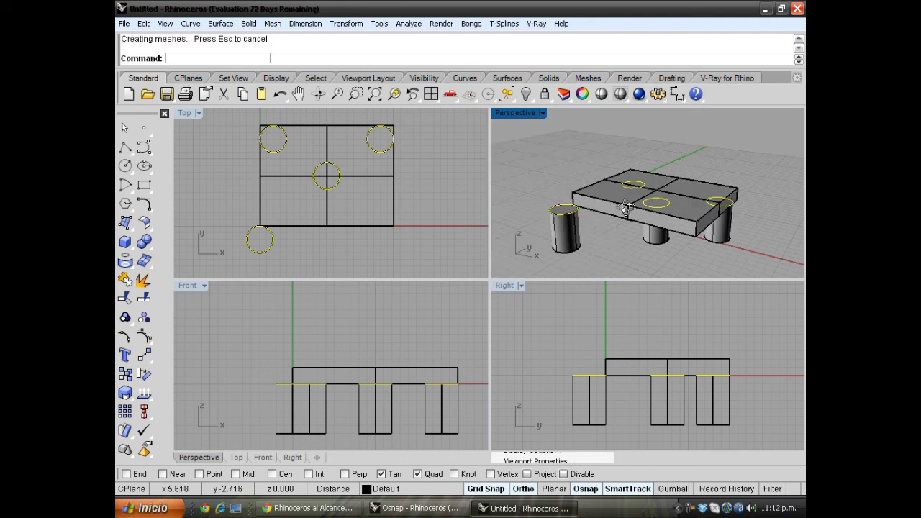
right_click_drag(628, 207, 569, 212)
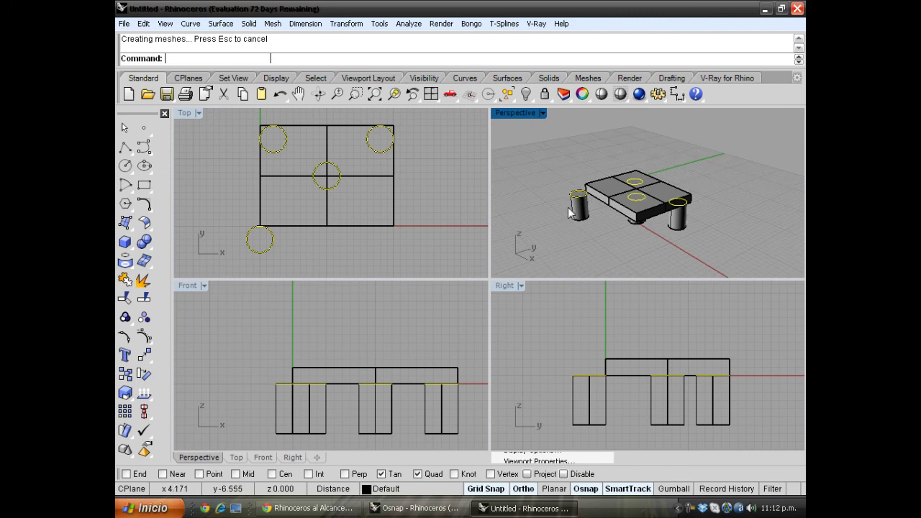
scroll(589, 216, "up", 3)
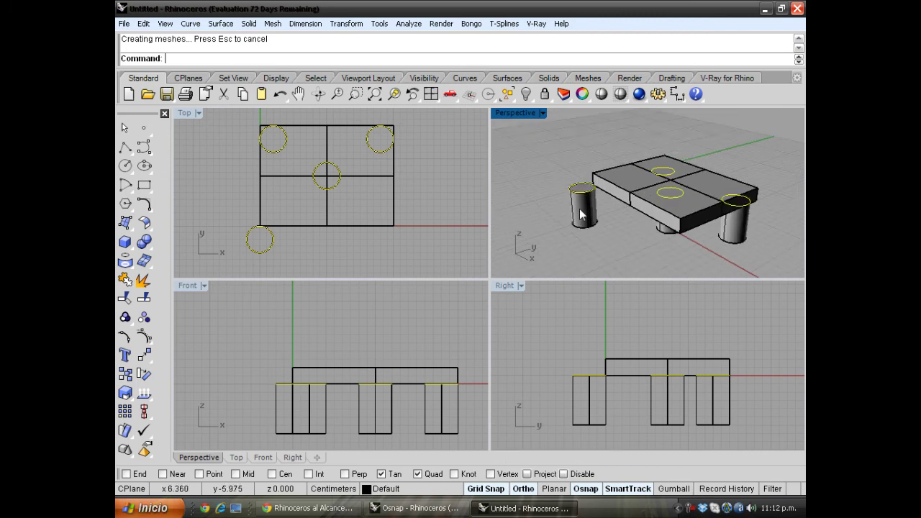
scroll(582, 213, "down", 2)
right_click_drag(682, 221, 610, 225)
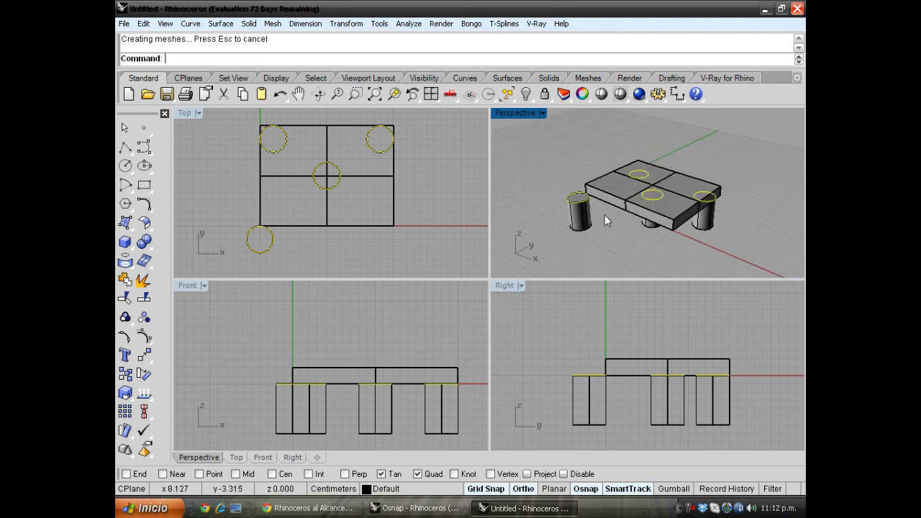
Switch to the Chrome browser and view the Rhinoceros al Alcance de Todos Facebook group and the 3dRhinoceros YouTube channel.
left_click(306, 508)
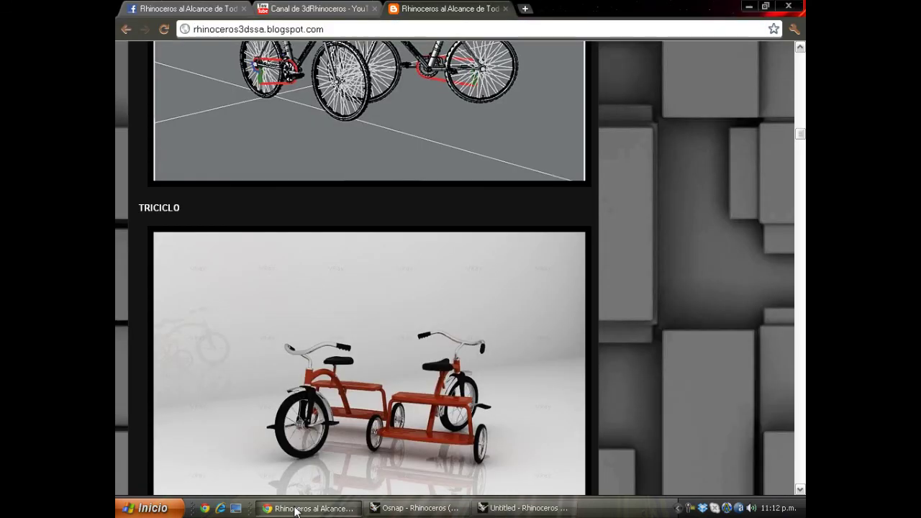
left_click(206, 8)
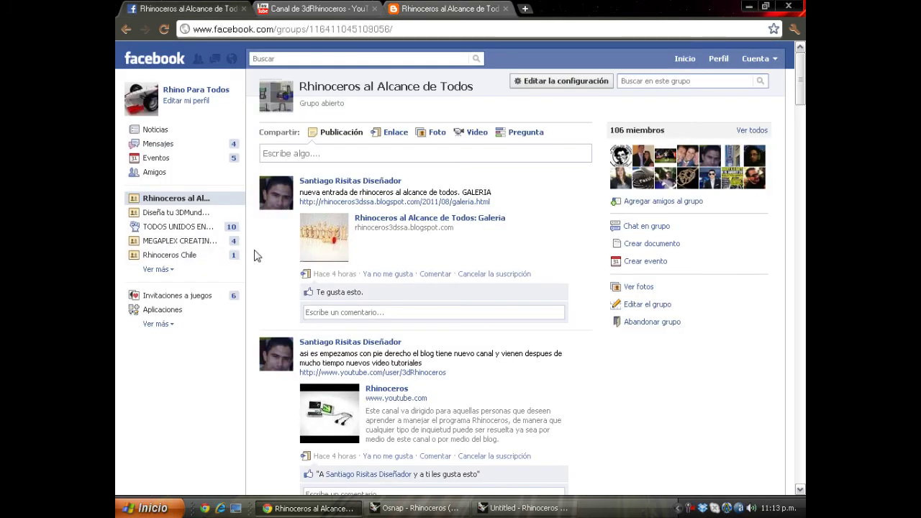
scroll(253, 252, "down", 3)
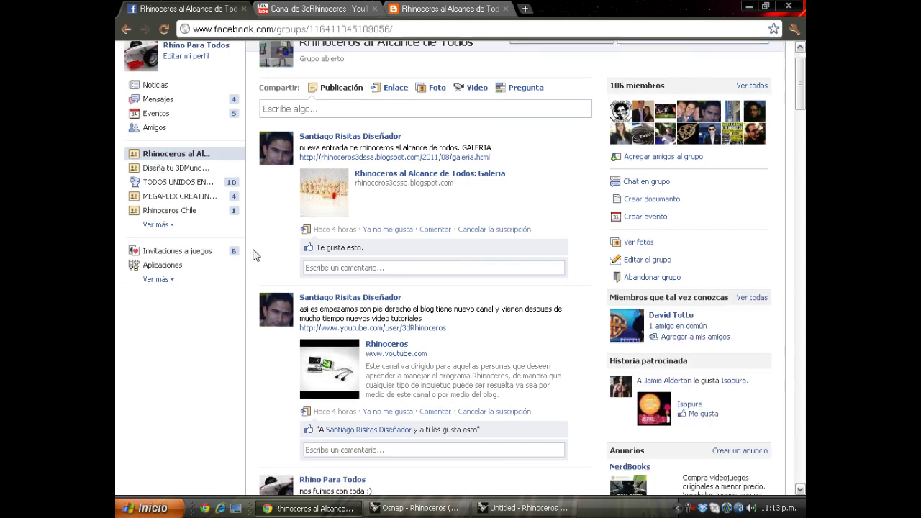
scroll(253, 253, "up", 3)
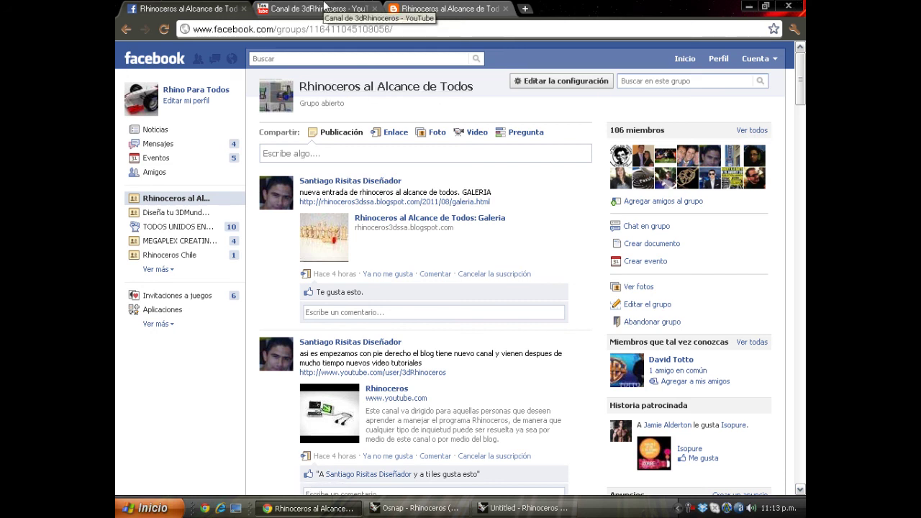
left_click(324, 7)
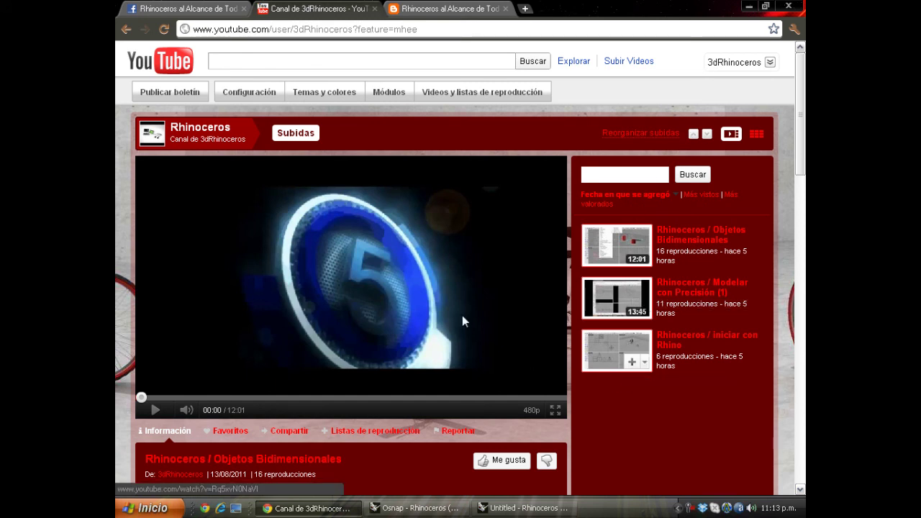
Look through the bicycle and tricycle renders on the rhinoceros3dssa.blogspot.com blog, and return to the Osnap document in Rhinoceros.
left_click(446, 8)
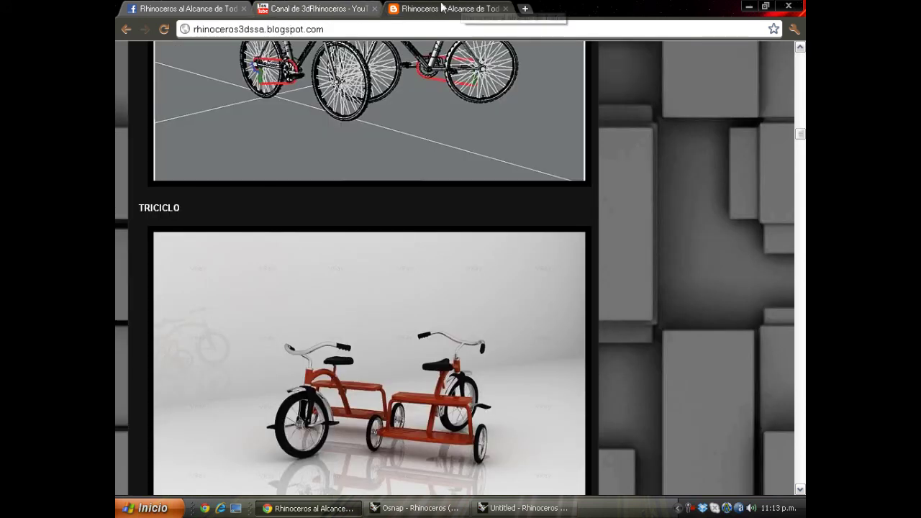
scroll(129, 201, "up", 4)
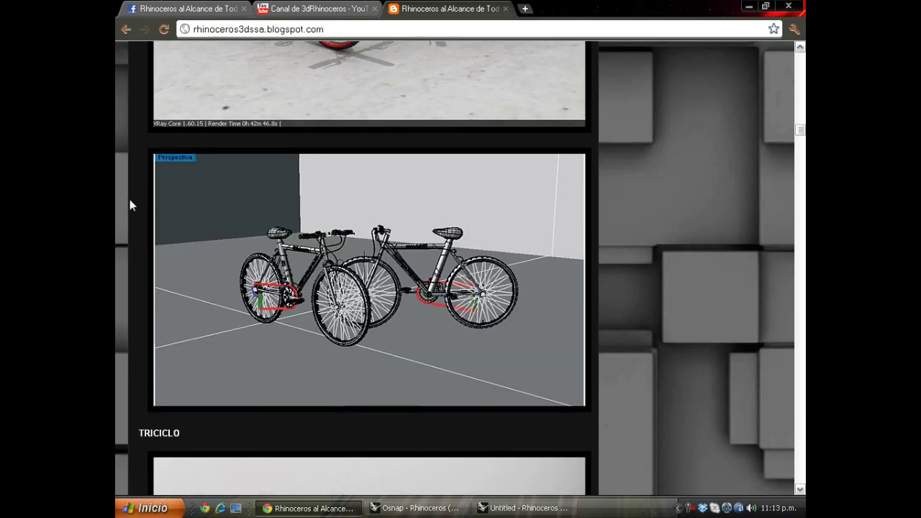
scroll(130, 201, "up", 3)
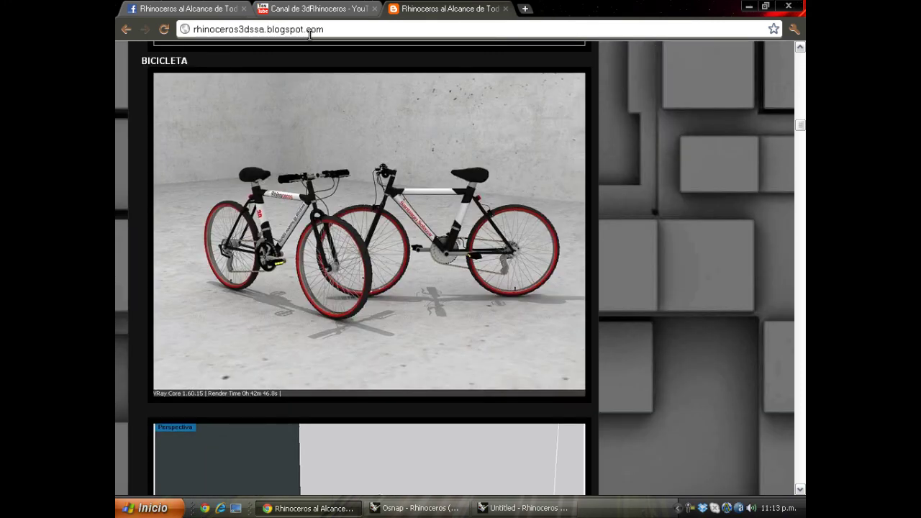
scroll(125, 206, "down", 6)
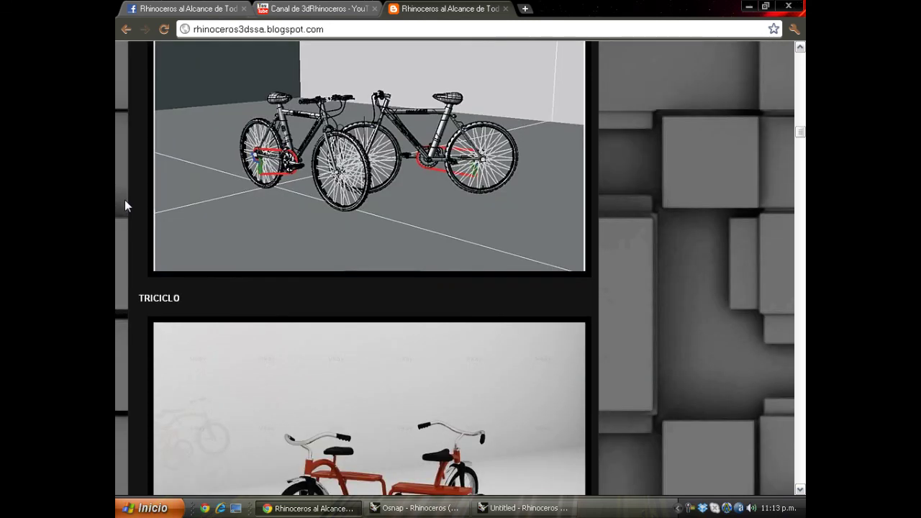
scroll(124, 206, "down", 3)
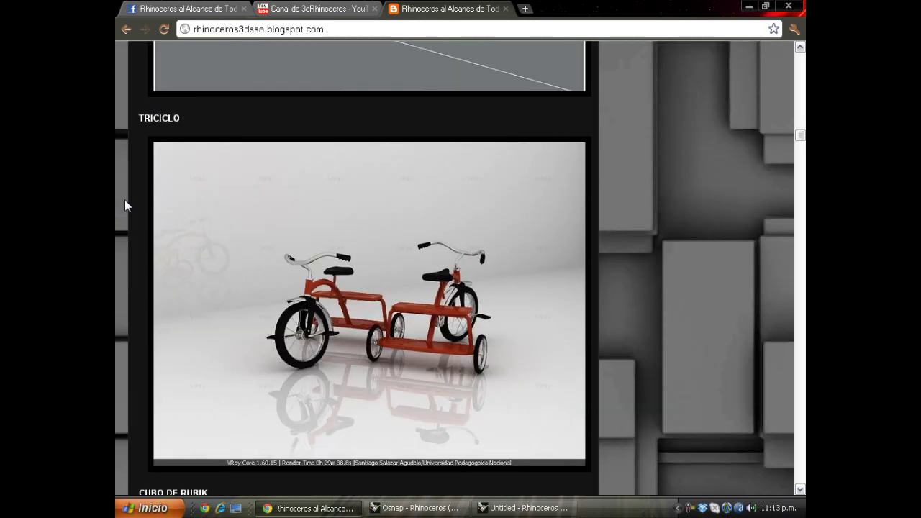
scroll(125, 200, "down", 1)
scroll(125, 200, "up", 3)
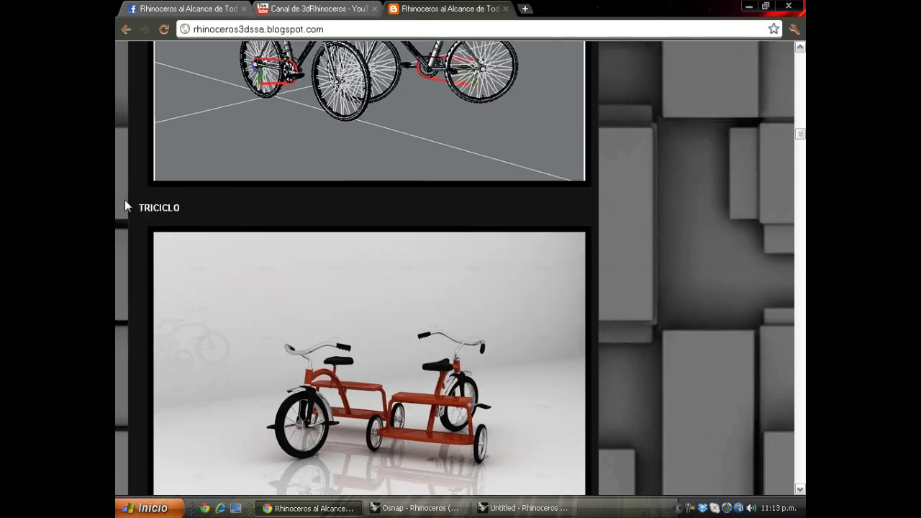
scroll(125, 206, "up", 3)
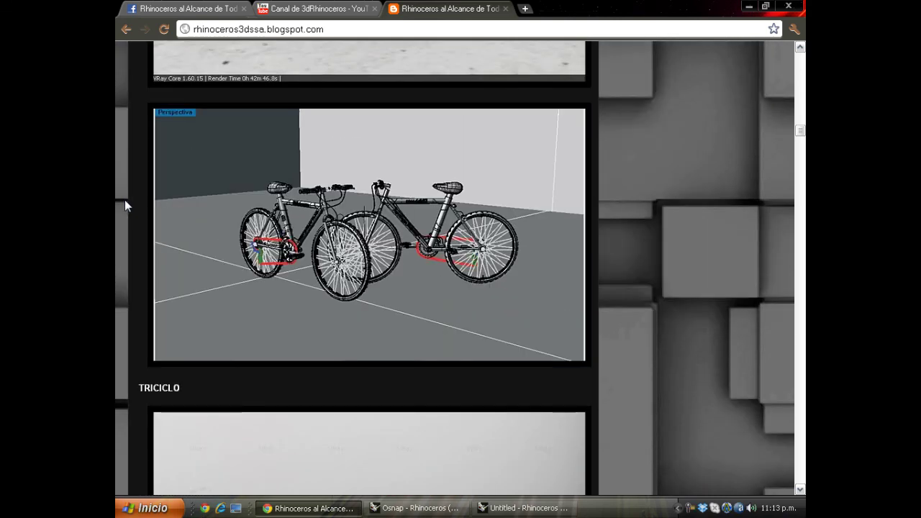
scroll(124, 206, "up", 3)
scroll(125, 206, "up", 1)
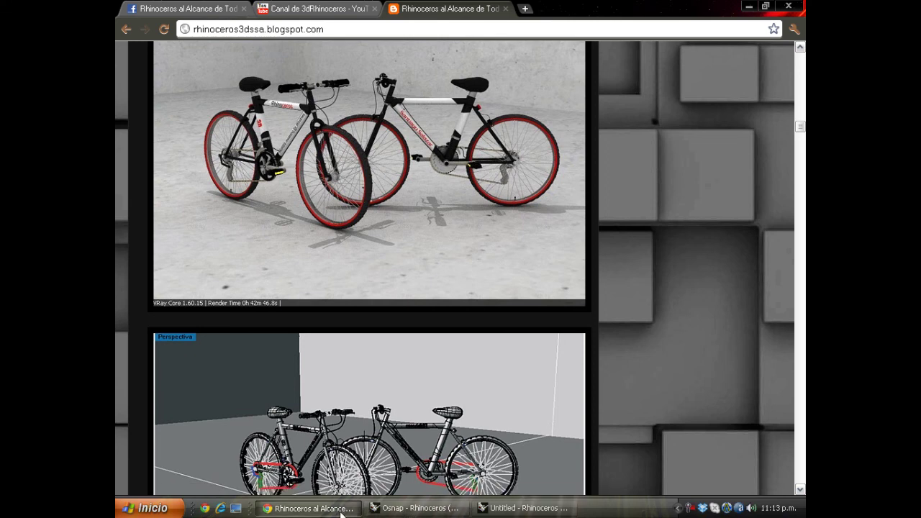
left_click(424, 508)
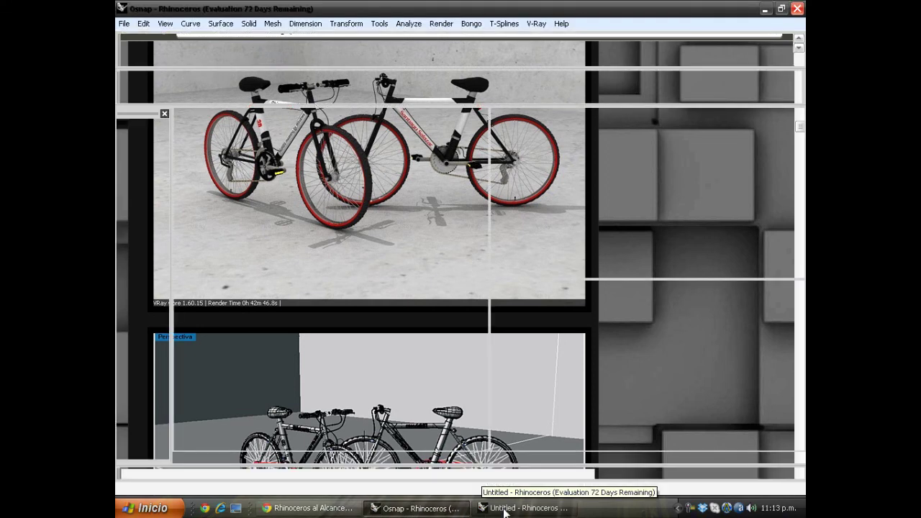